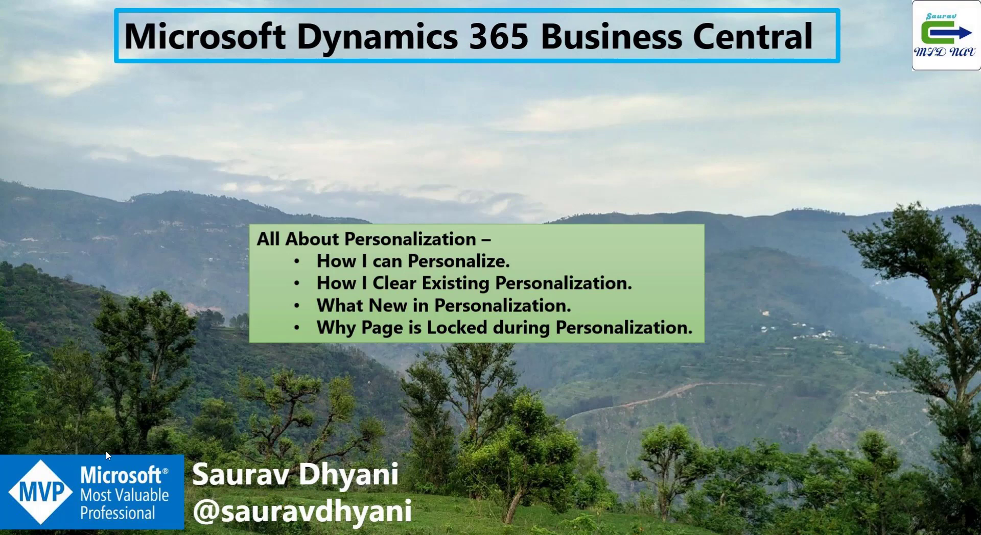
click(115, 493)
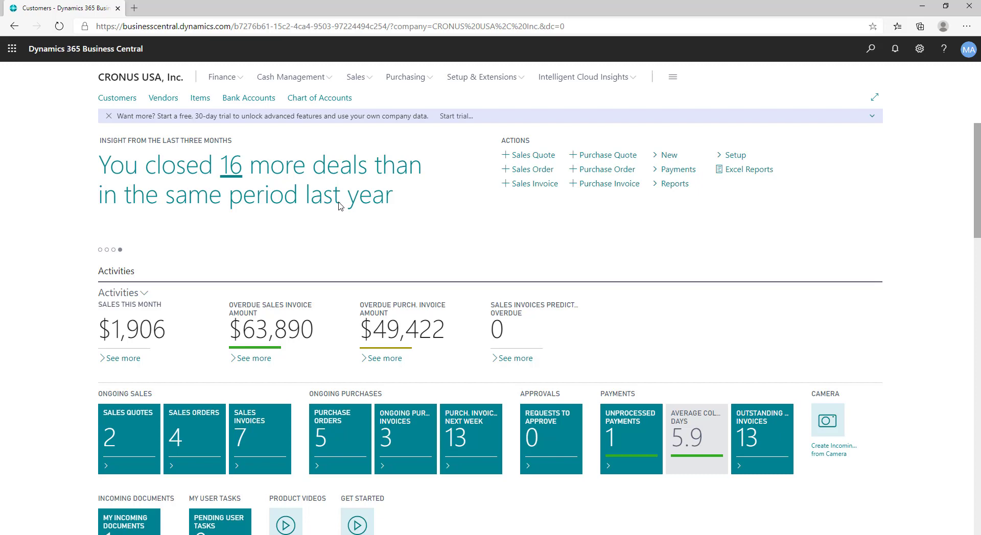
- Widen the home page layout, then open the Customers list and start personalizing it
click(876, 98)
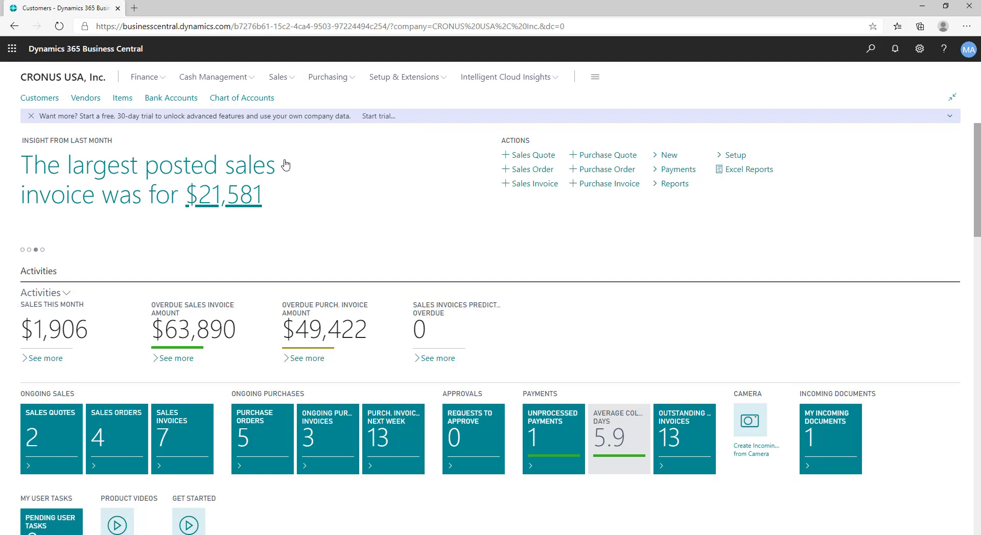
click(42, 99)
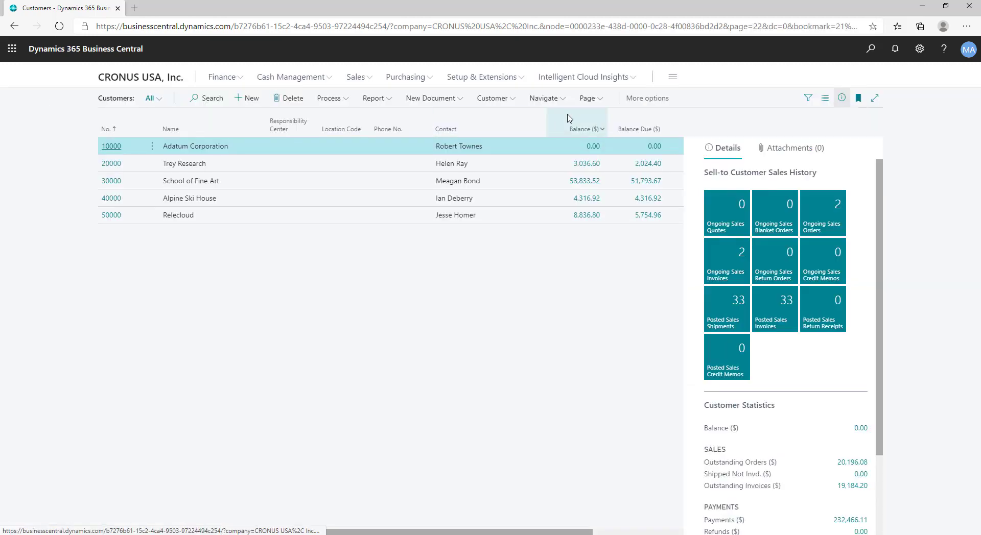
click(919, 49)
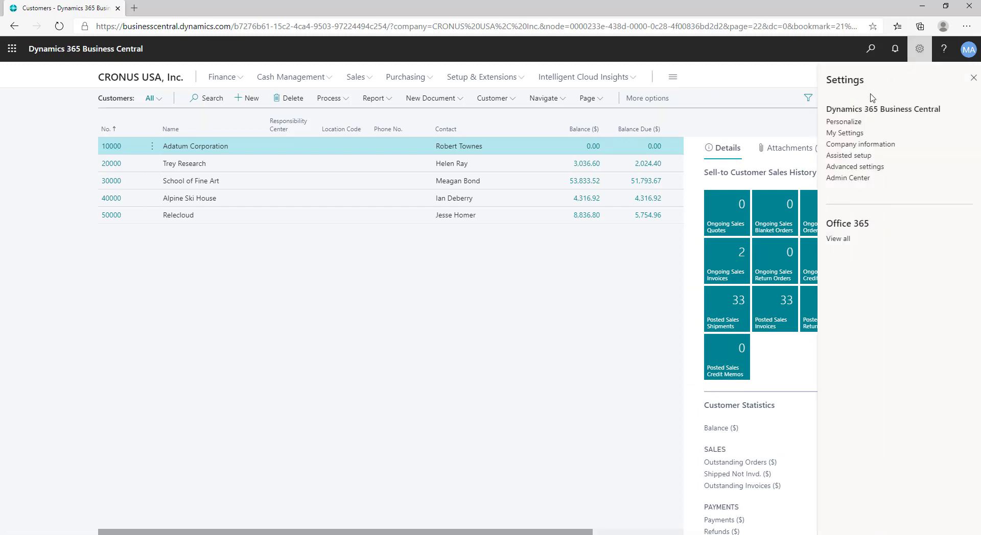
click(843, 122)
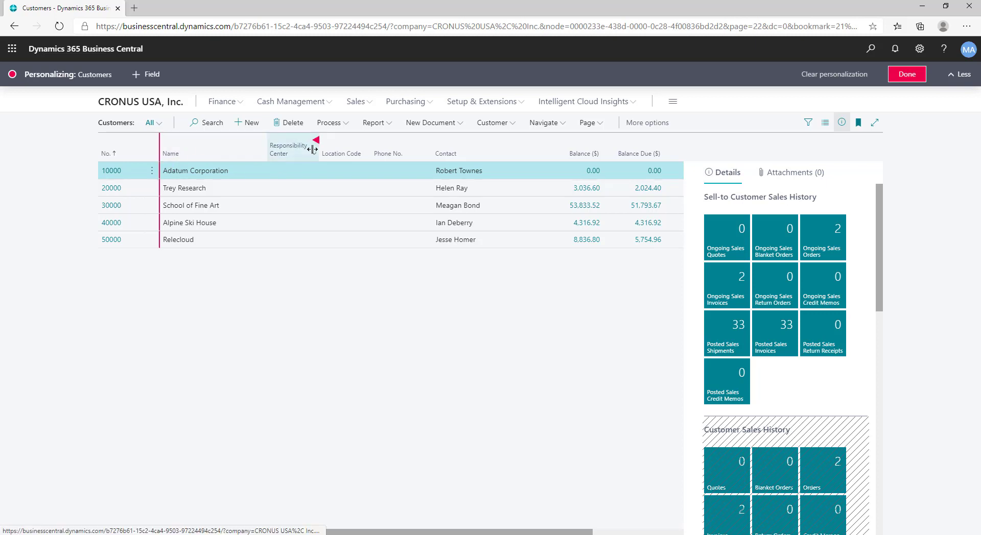
- Widen the Name column of the Customers list slightly and hide the details pane
drag(266, 149, 311, 147)
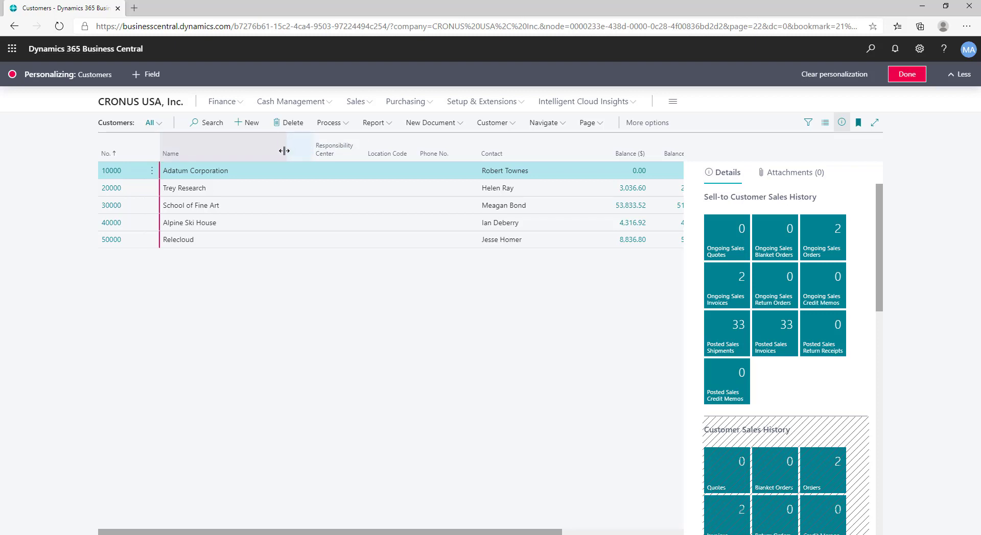
drag(311, 150, 284, 151)
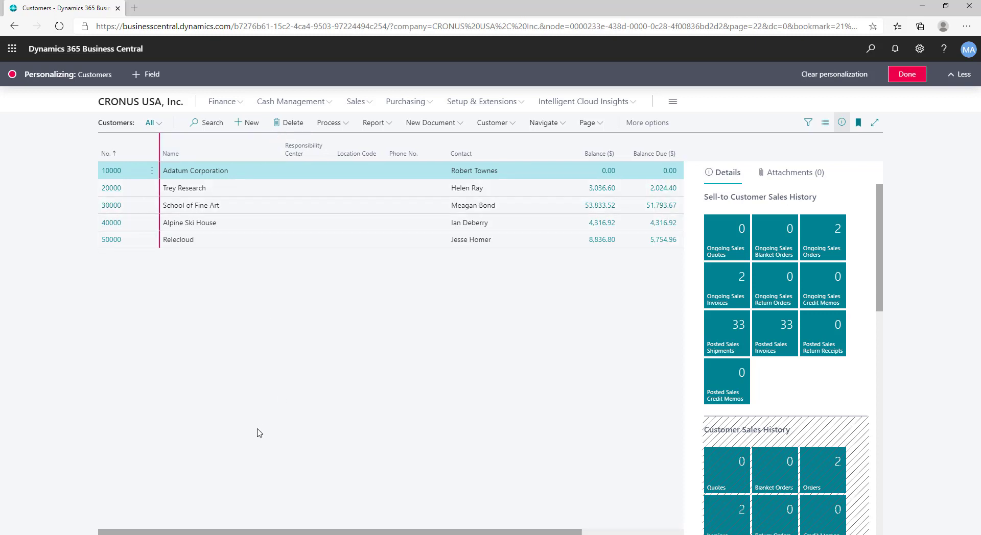
drag(226, 533, 248, 533)
click(840, 125)
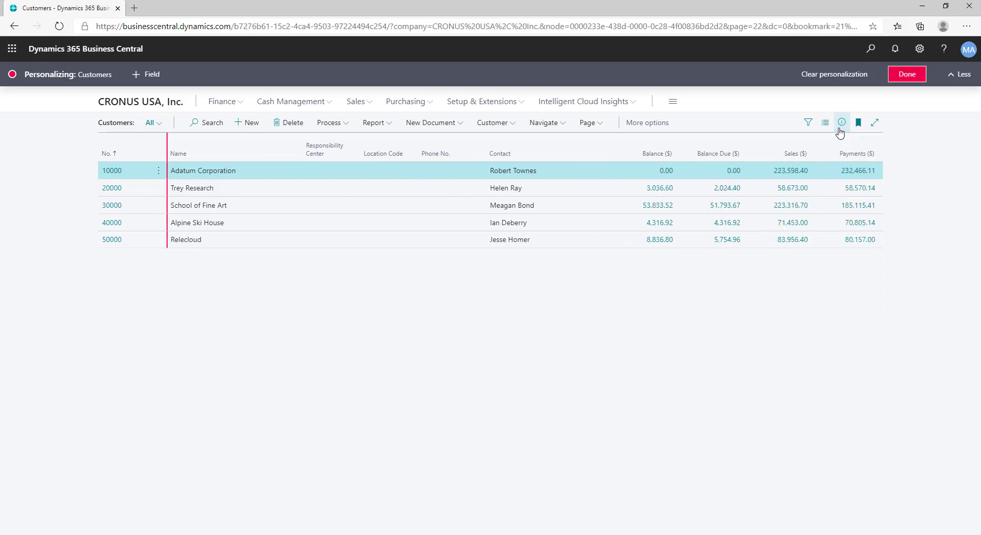
- Add the Credit Limit ($) field to the Customers list directly before the Balance ($) column
click(152, 76)
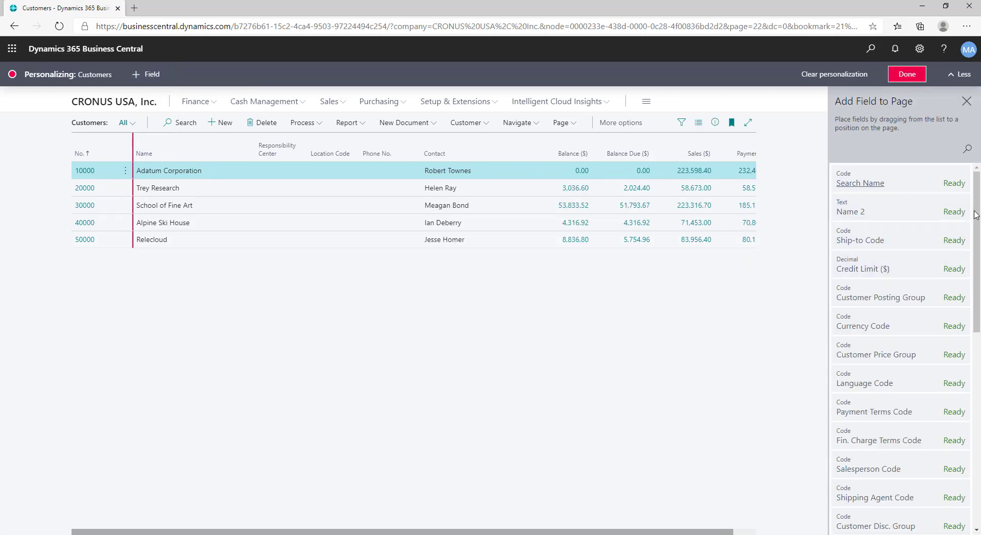
drag(972, 225, 974, 158)
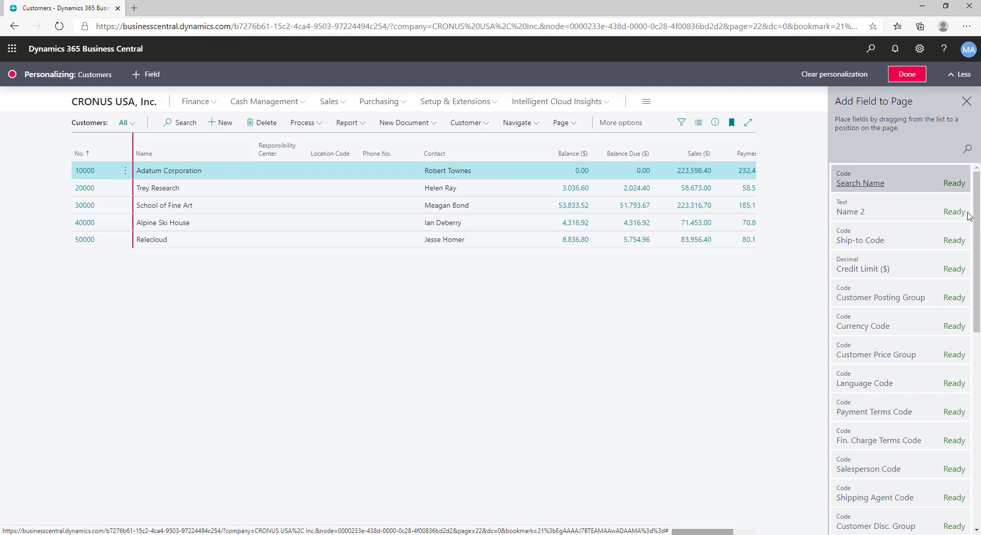
click(923, 271)
mouse_move(922, 272)
mouse_down()
mouse_move(725, 221)
mouse_move(566, 156)
mouse_move(538, 153)
mouse_up()
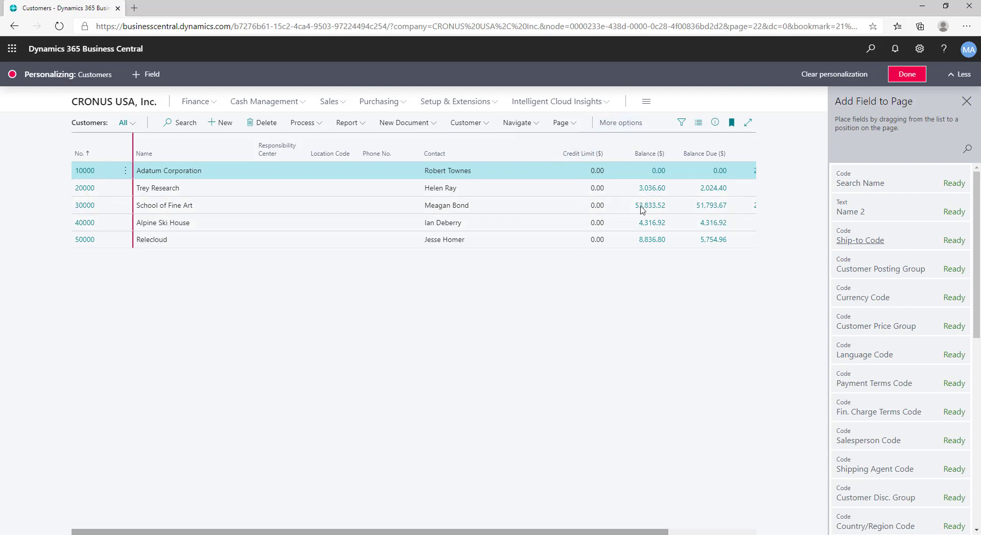
click(965, 101)
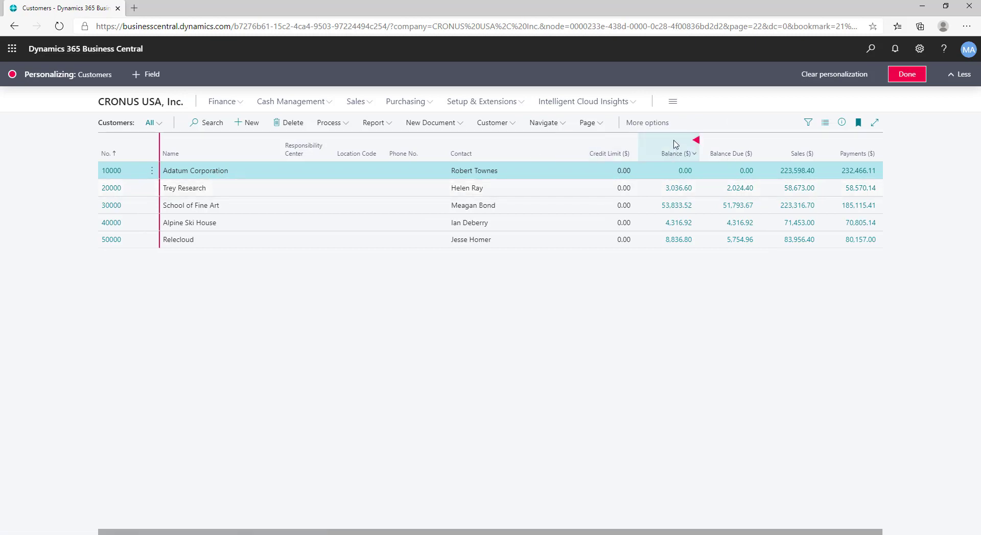
- Reorder the columns so Balance ($) follows Name and Payments ($) stands directly before Credit Limit ($)
drag(677, 143, 560, 144)
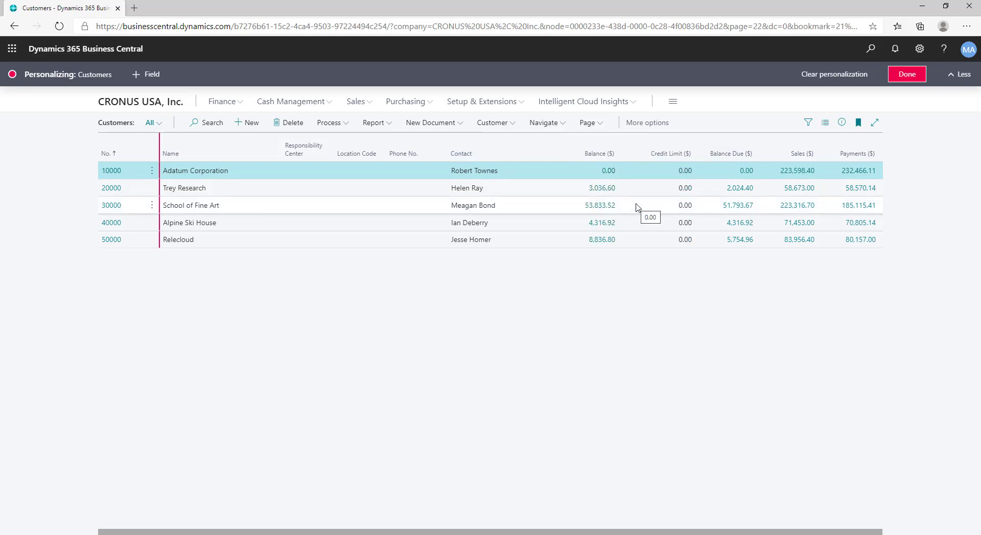
drag(854, 149, 653, 146)
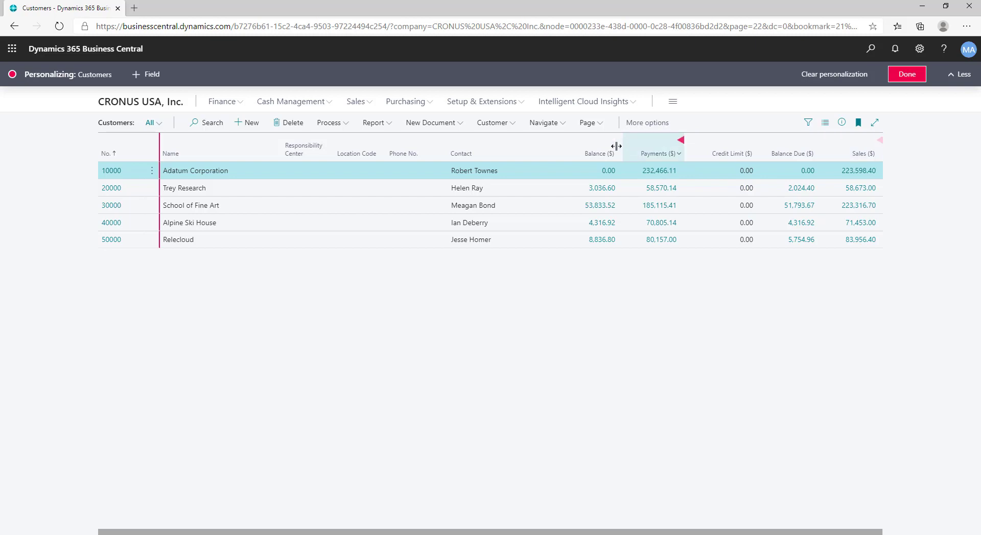
mouse_move(600, 146)
mouse_down()
mouse_move(399, 127)
mouse_move(294, 137)
mouse_up()
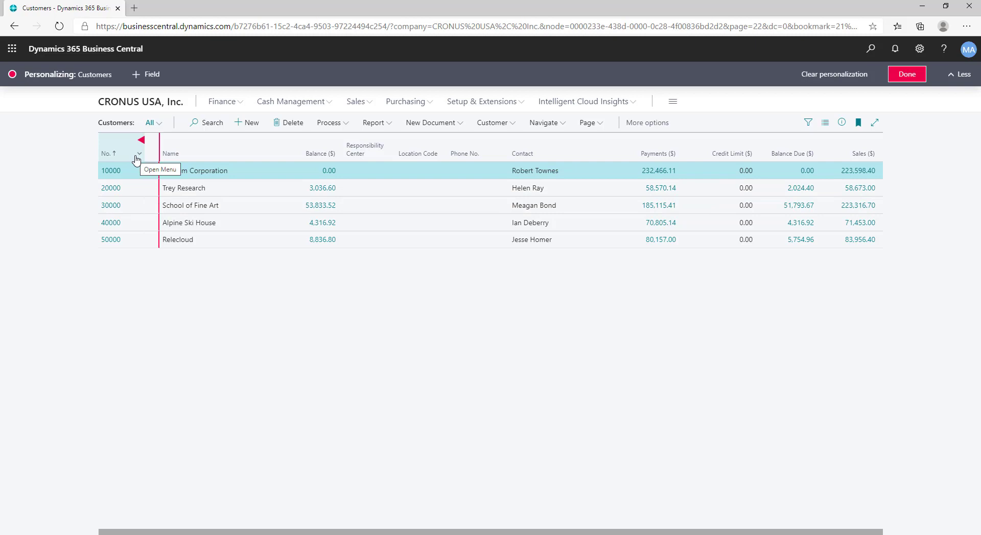
- Set the freeze pane at the Name column and show the details pane again
click(279, 141)
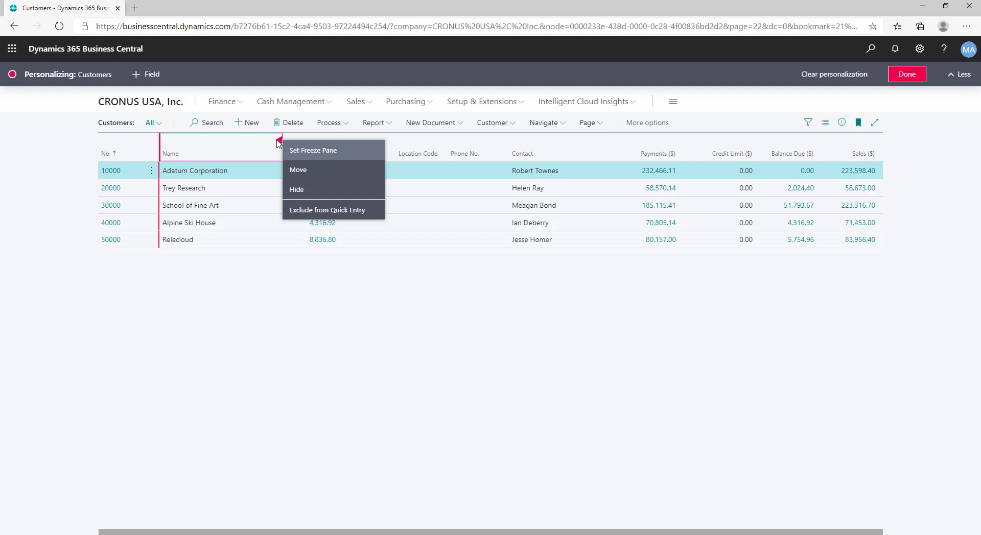
click(279, 142)
click(281, 141)
click(305, 150)
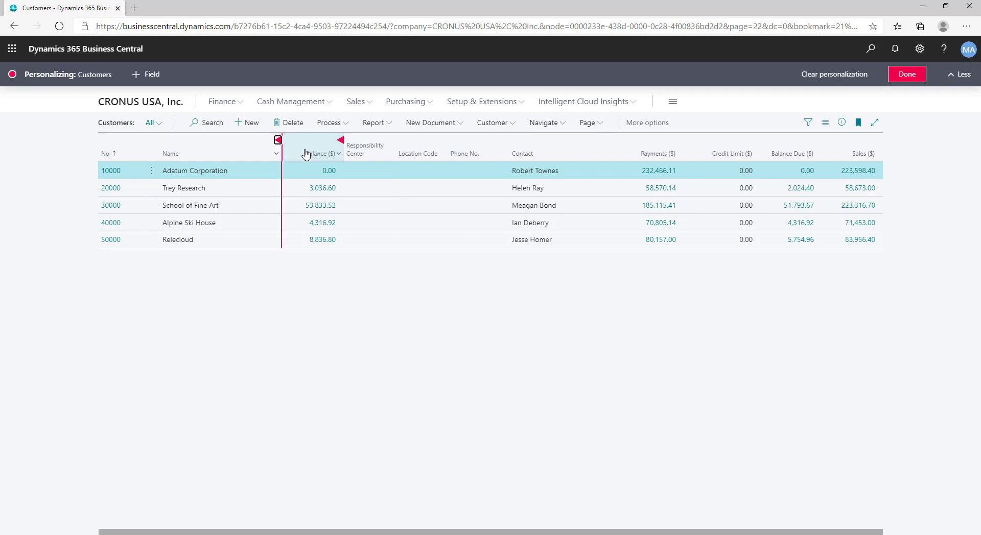
click(842, 124)
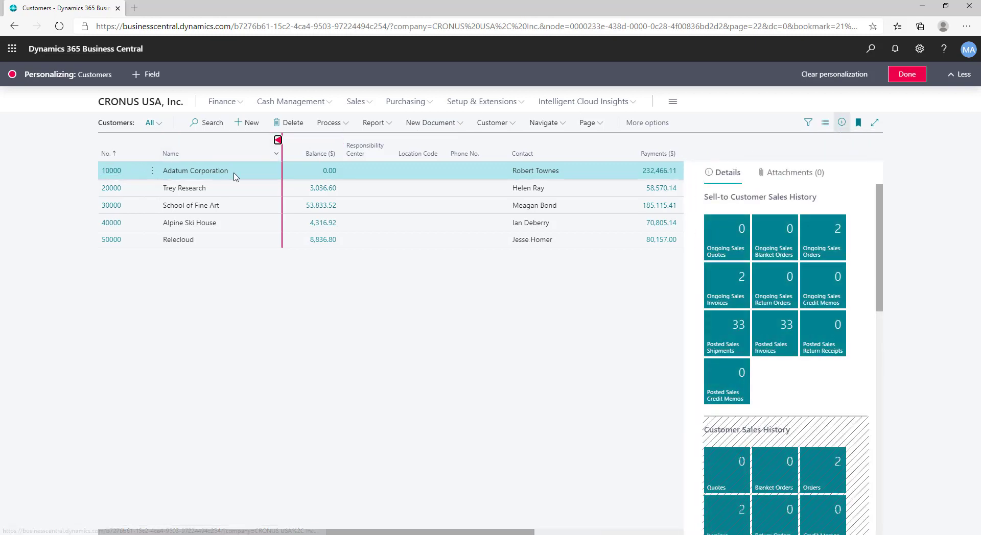
- Move through the cells of the Adatum Corporation row and back to check how the frozen columns behave
key(Tab)
key(Tab)
key(Tab)
key(Tab)
key(Tab)
key(Tab)
key(Tab)
key(Tab)
key(Tab)
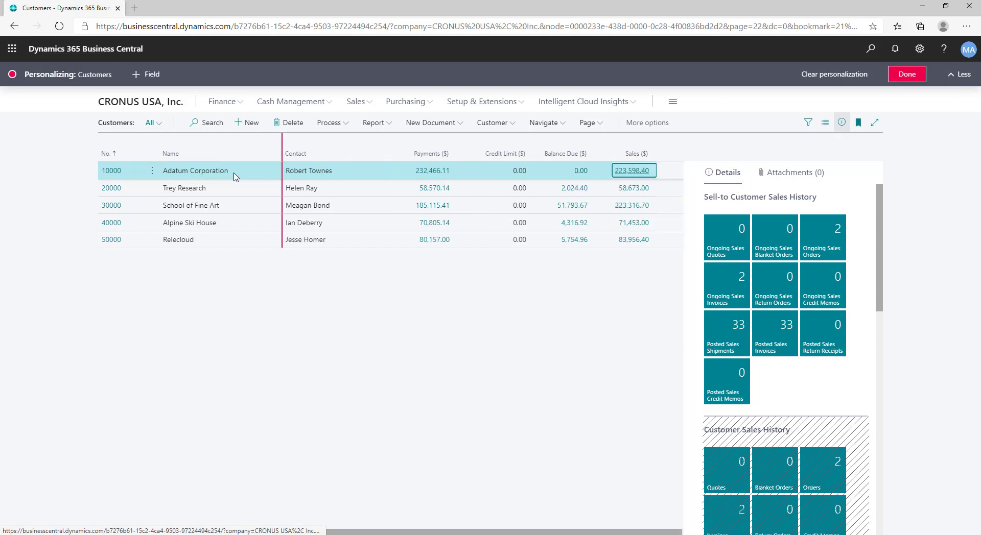
key(Tab)
key(Tab)
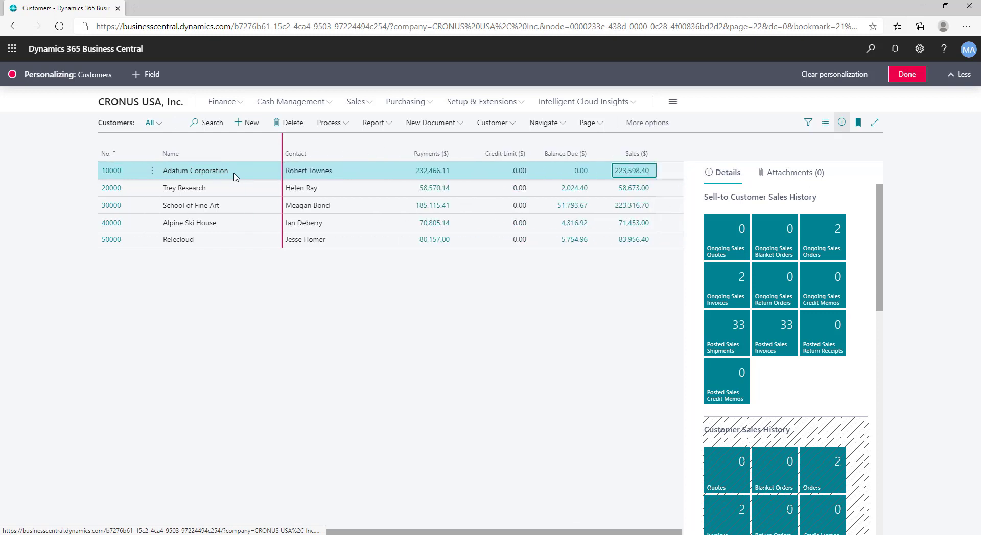
key(Home)
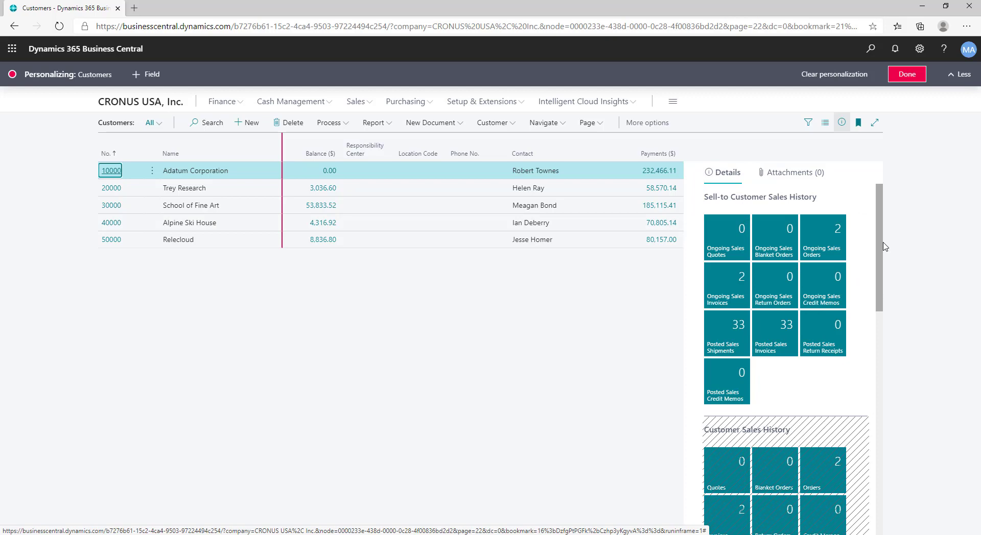
- Show the hidden Customer Sales History part and hide the Sell-to Customer Sales History part in the details pane
drag(882, 269, 882, 313)
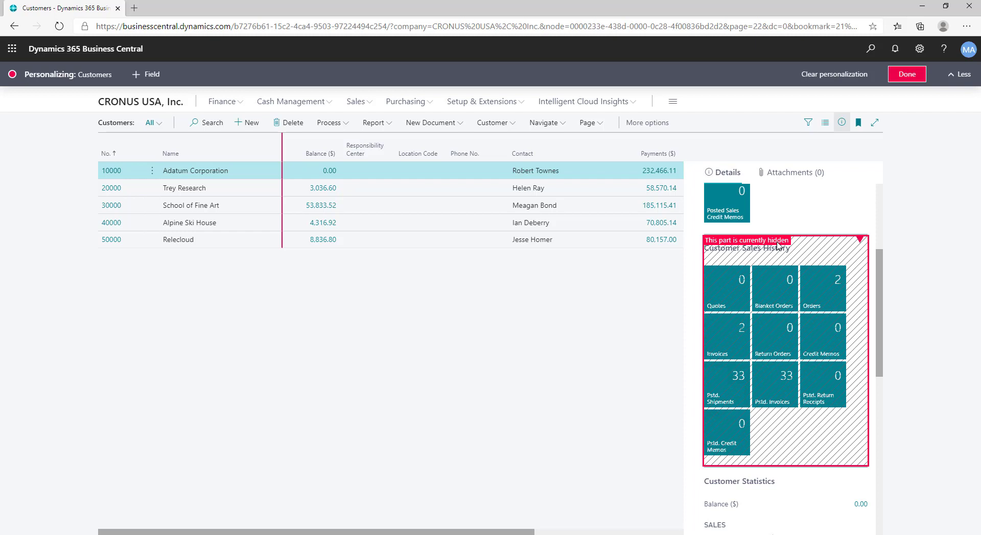
click(861, 240)
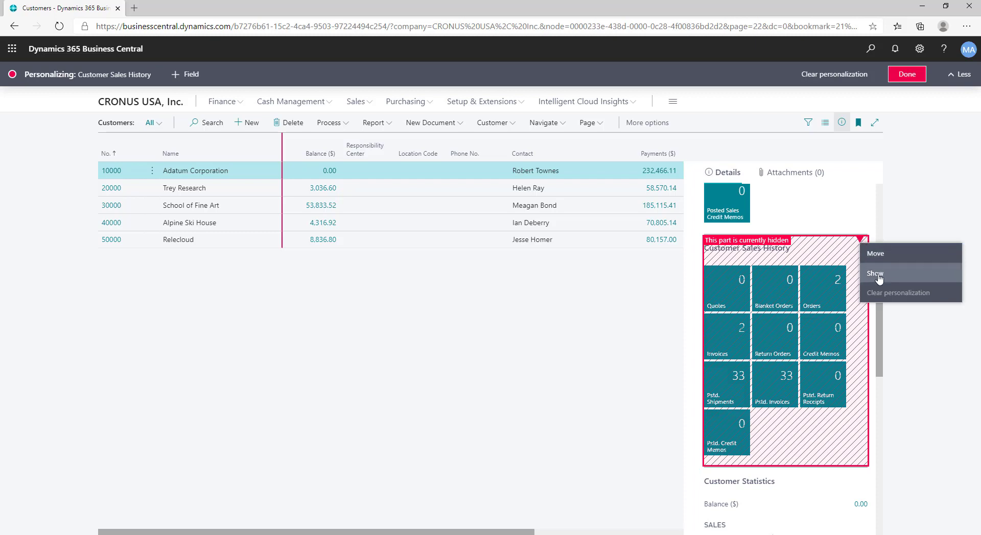
click(877, 274)
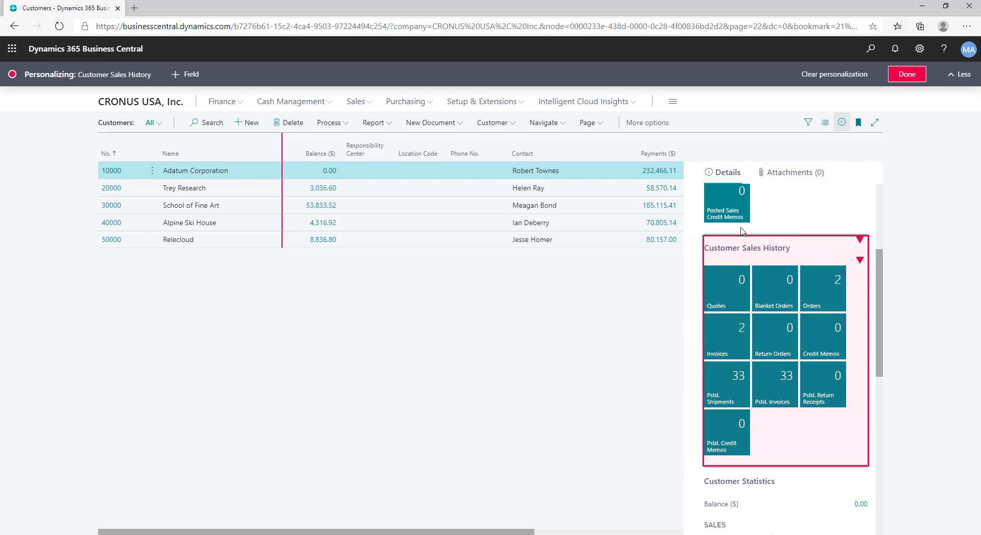
drag(882, 304, 884, 225)
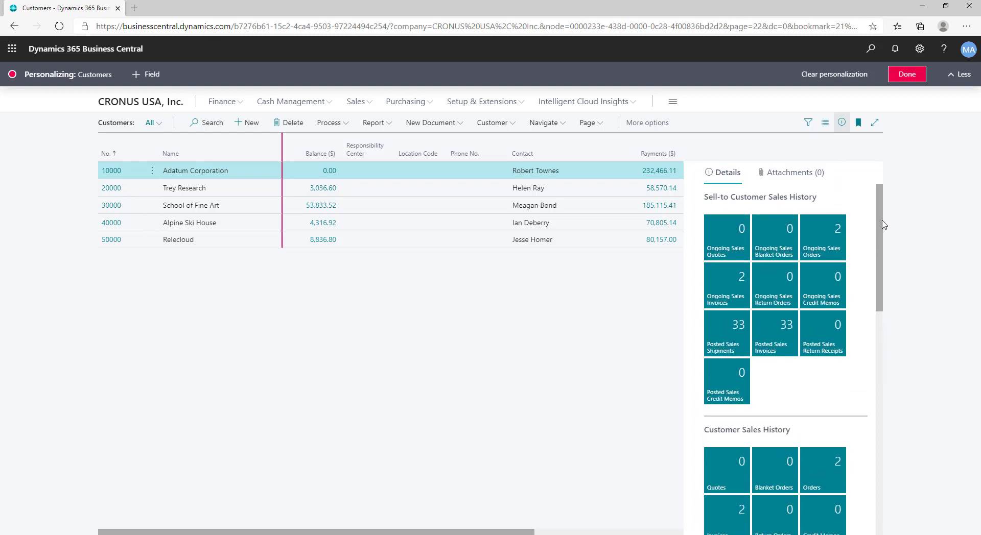
click(861, 190)
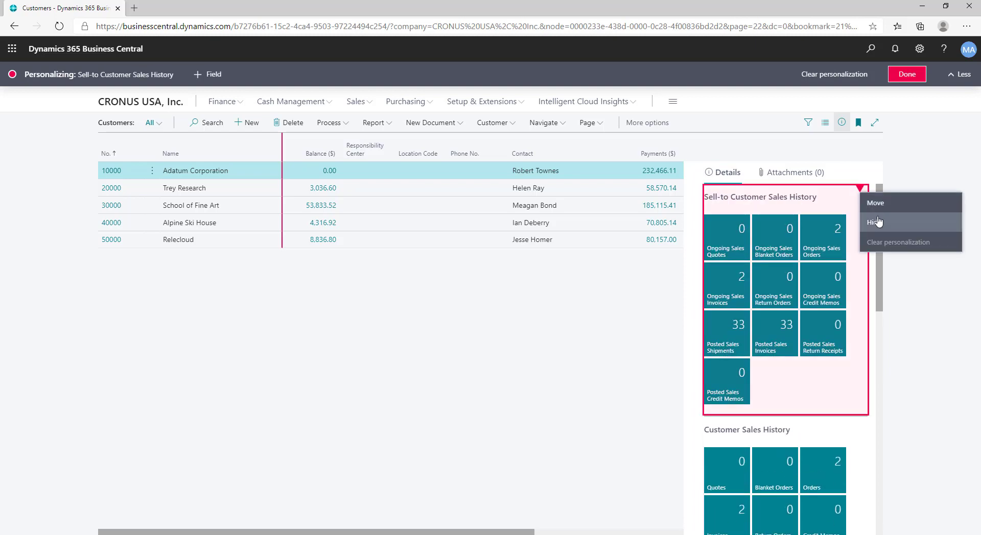
click(878, 221)
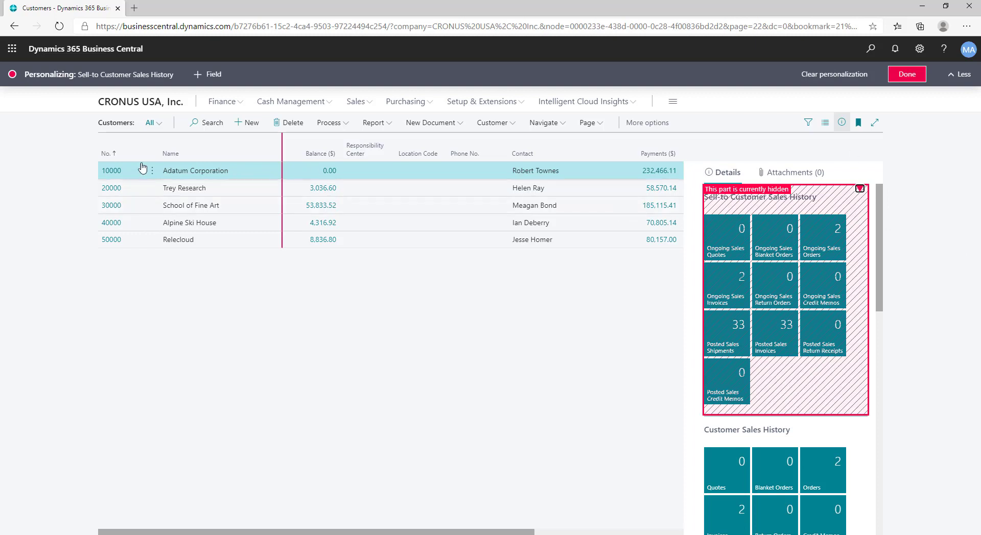
- Open the Adatum Corporation customer card and move the Name field below Balance ($) in the General section
click(108, 174)
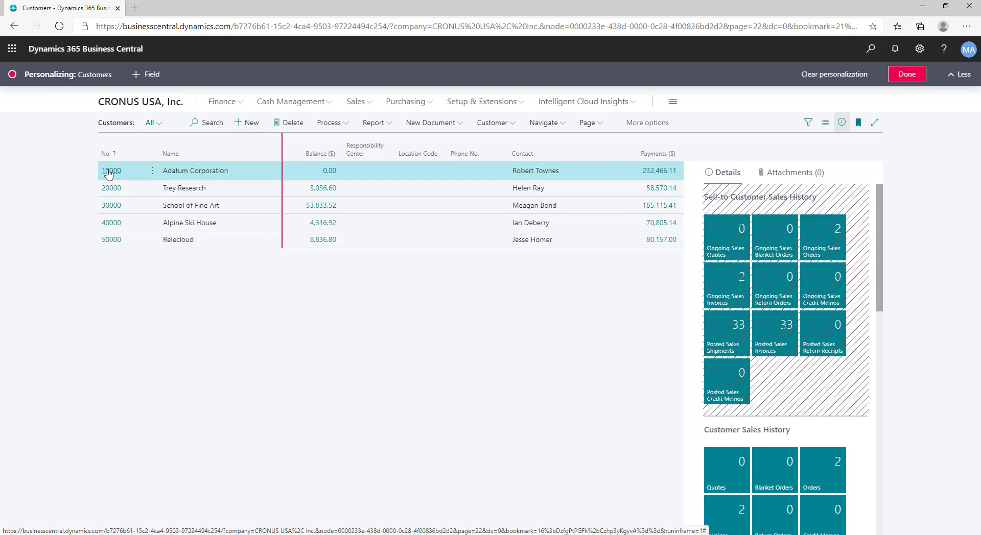
click(111, 170)
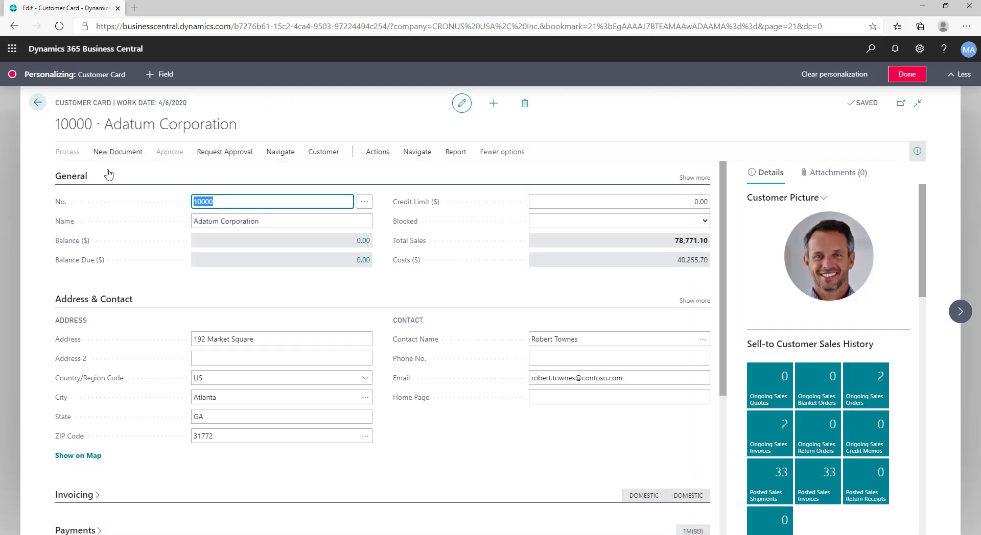
mouse_move(369, 222)
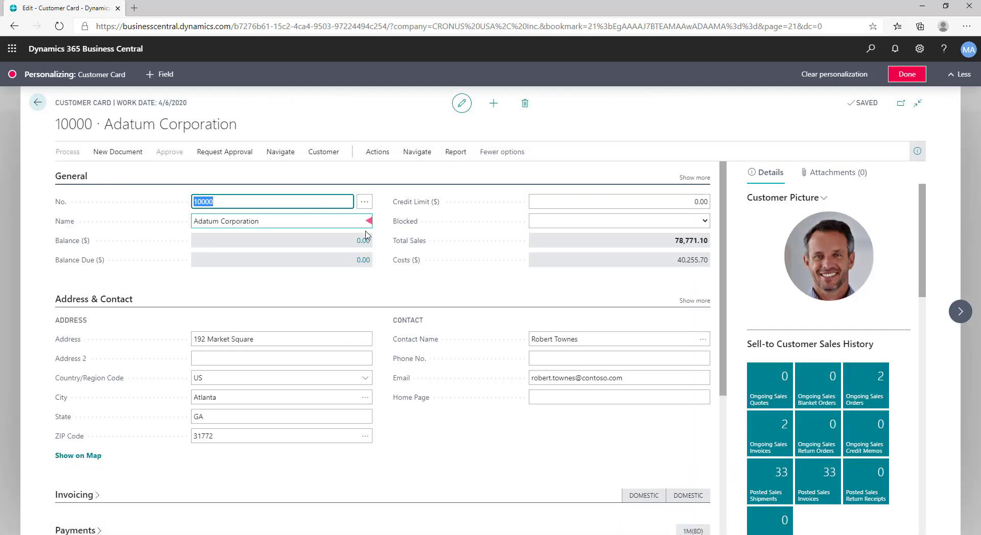
click(368, 221)
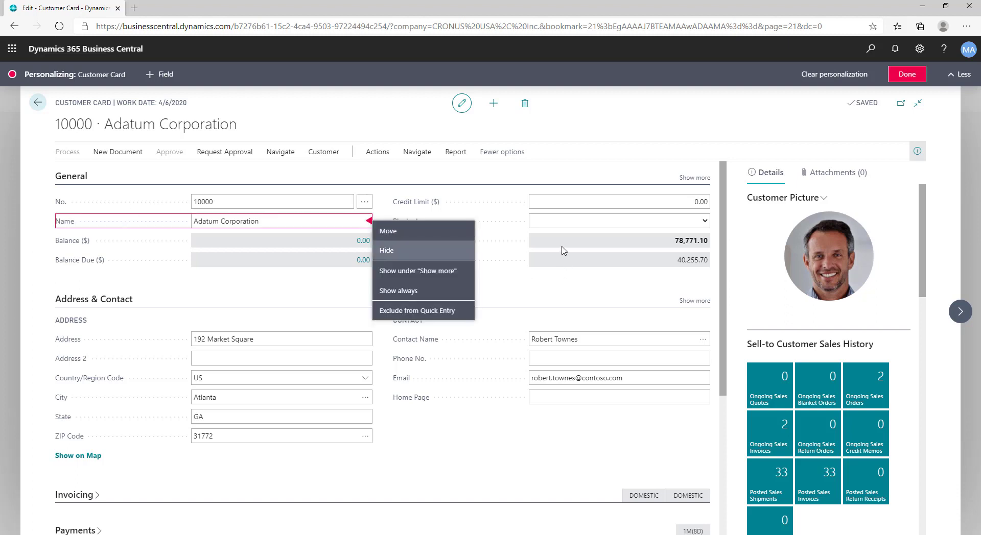
click(145, 231)
drag(144, 222, 142, 253)
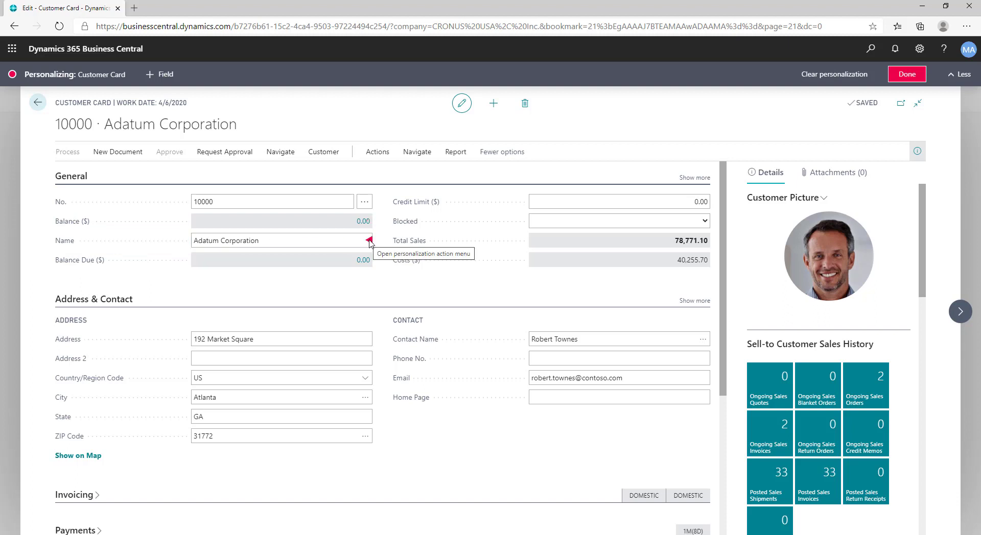
- Set the Name field to appear only under "Show more" in the General section, and check the expanded and collapsed views
click(700, 178)
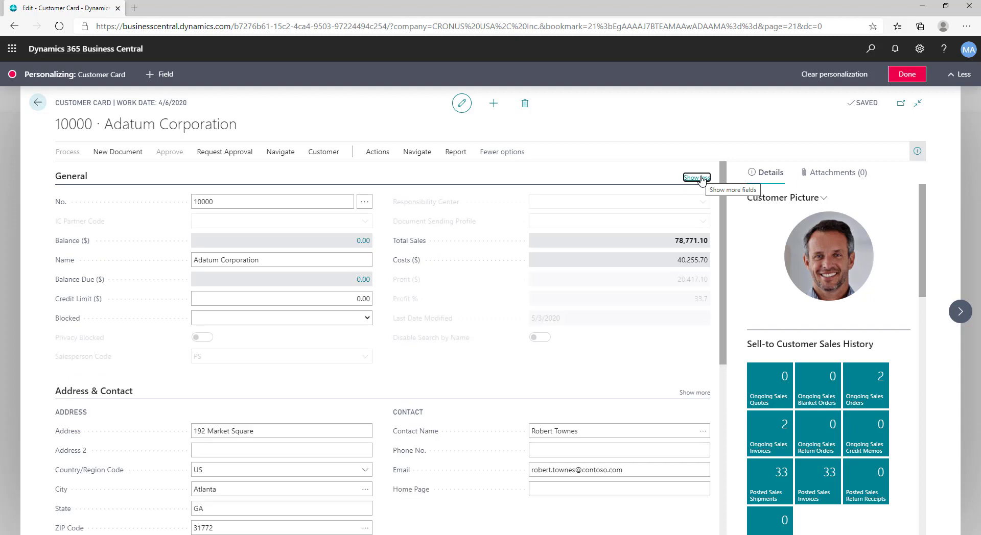
click(700, 177)
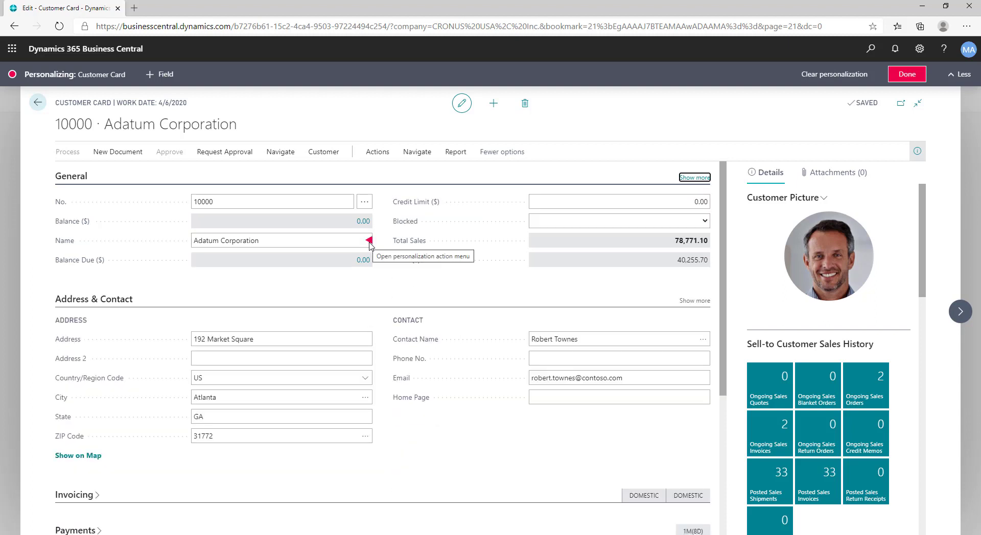
click(368, 240)
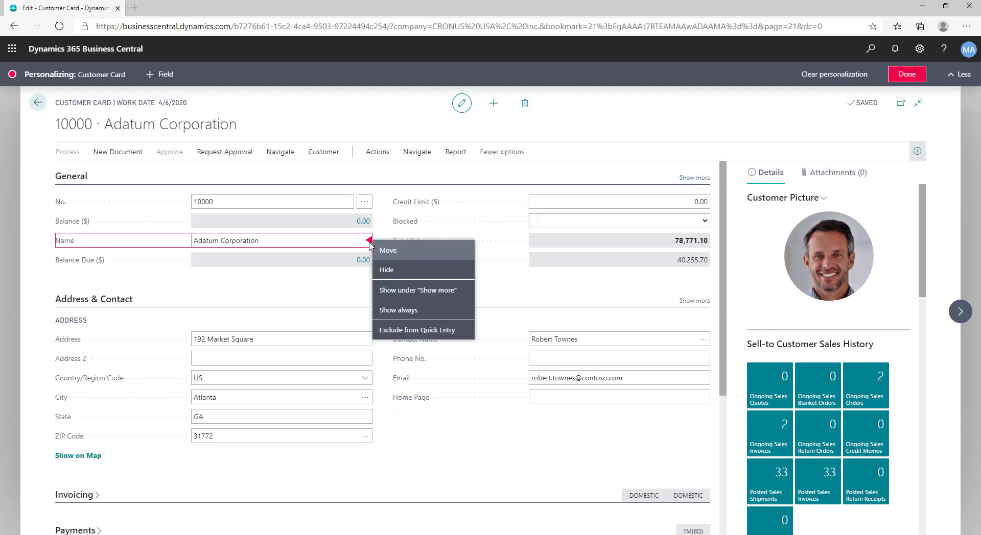
click(456, 297)
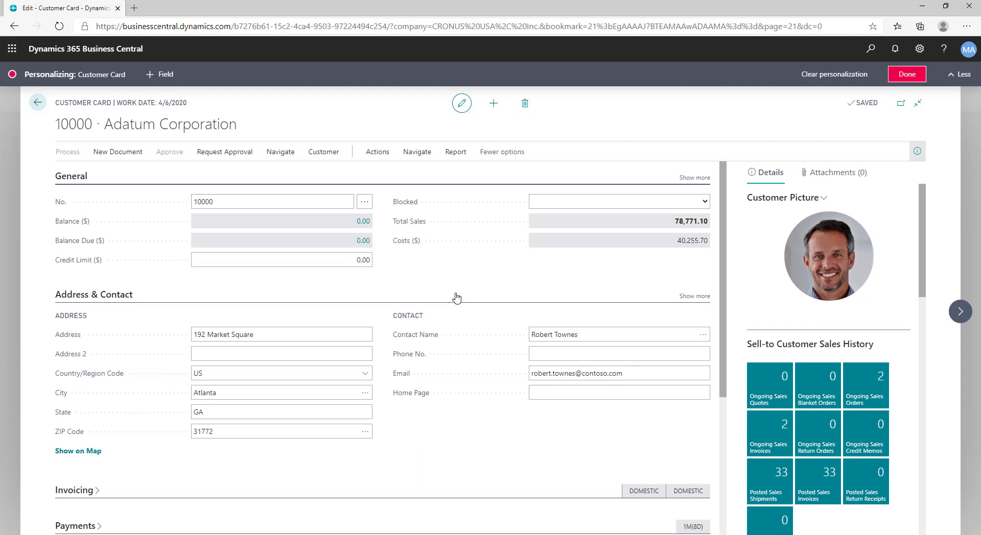
click(696, 177)
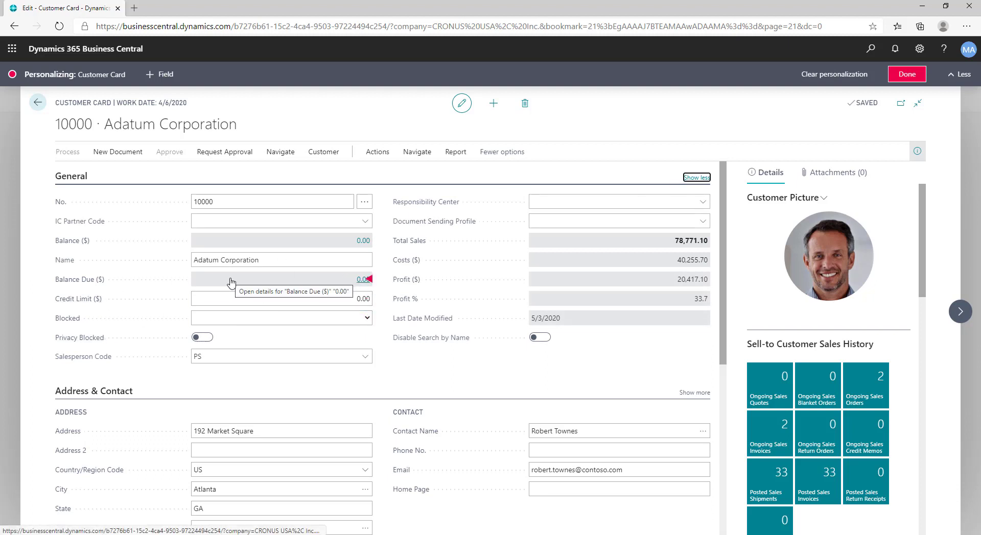
click(694, 179)
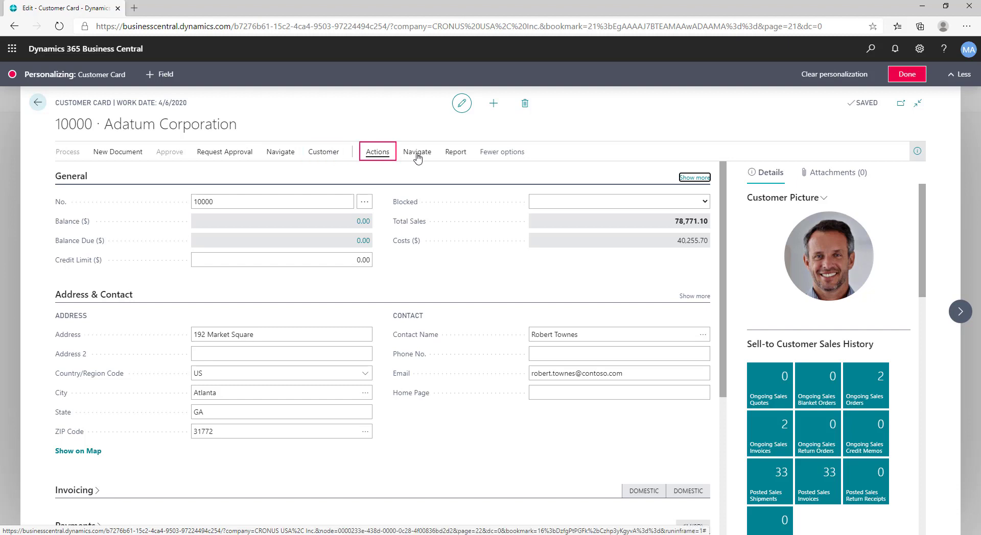
- Show the hidden Workflow action group and hide the Functions group among the card's Actions
click(379, 154)
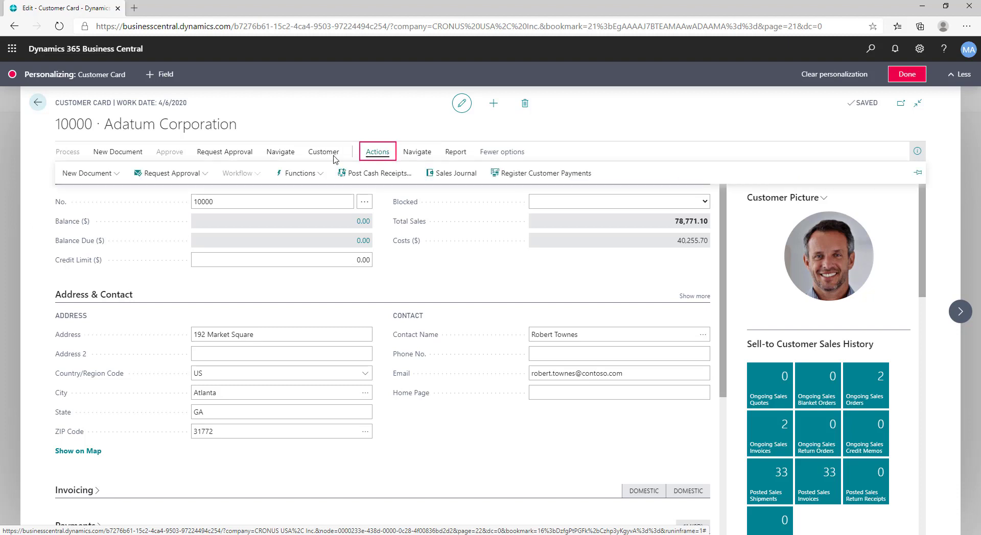
click(264, 174)
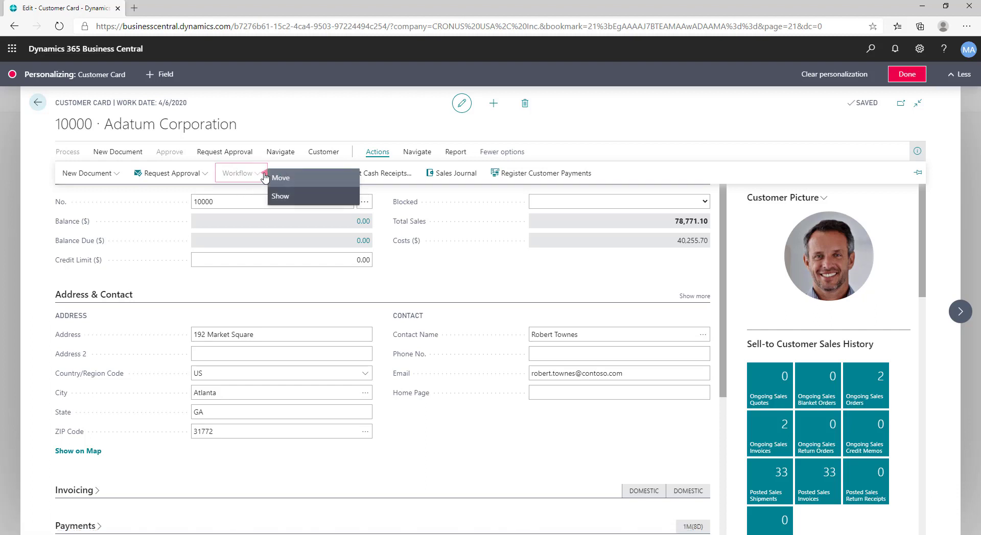
click(280, 196)
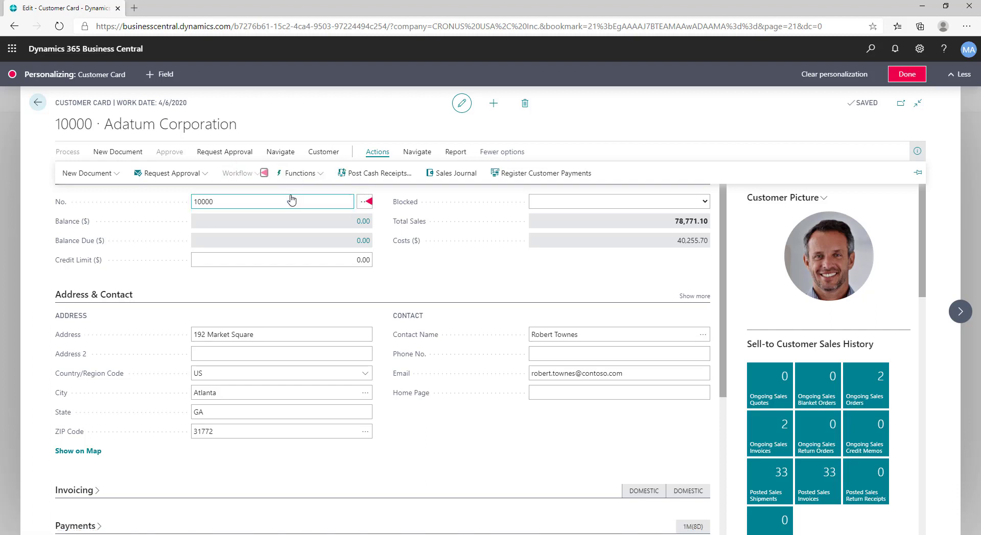
click(327, 175)
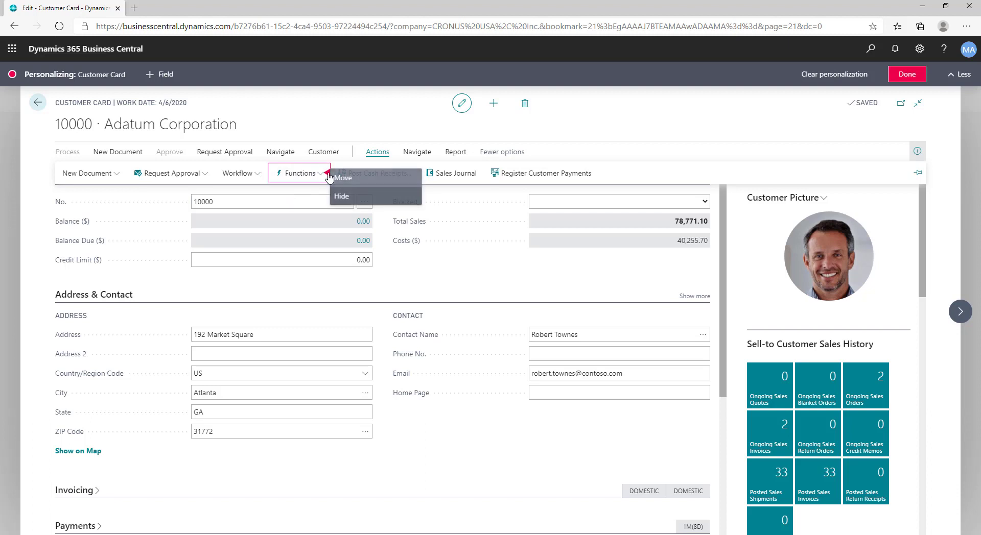
click(347, 198)
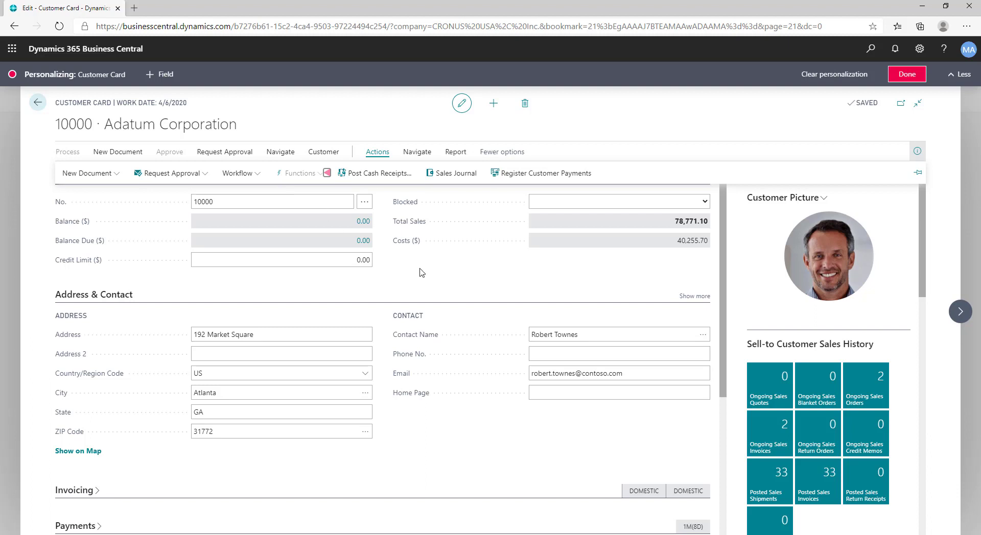
- Exclude the Credit Limit ($) field from Quick Entry and finish personalizing the Customer Card
mouse_move(370, 260)
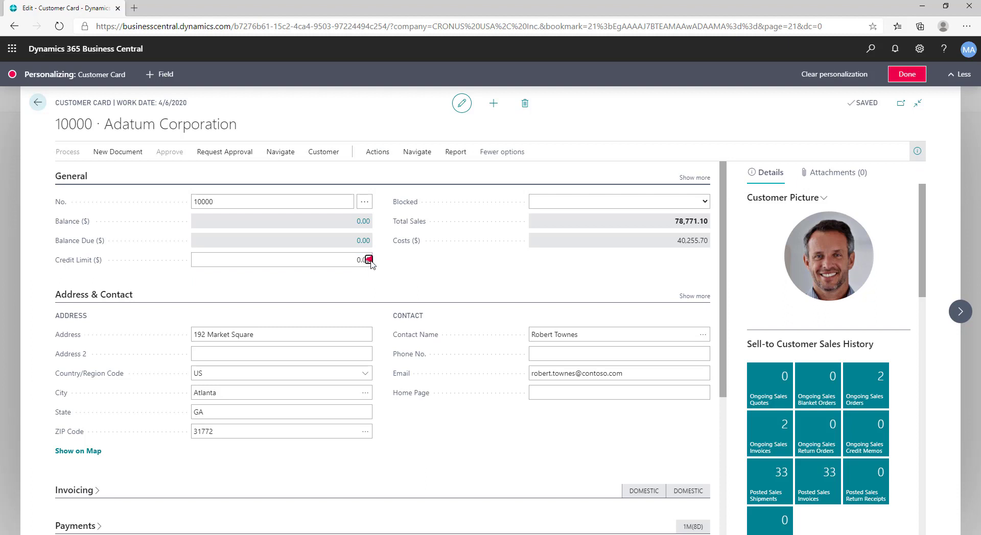
click(370, 260)
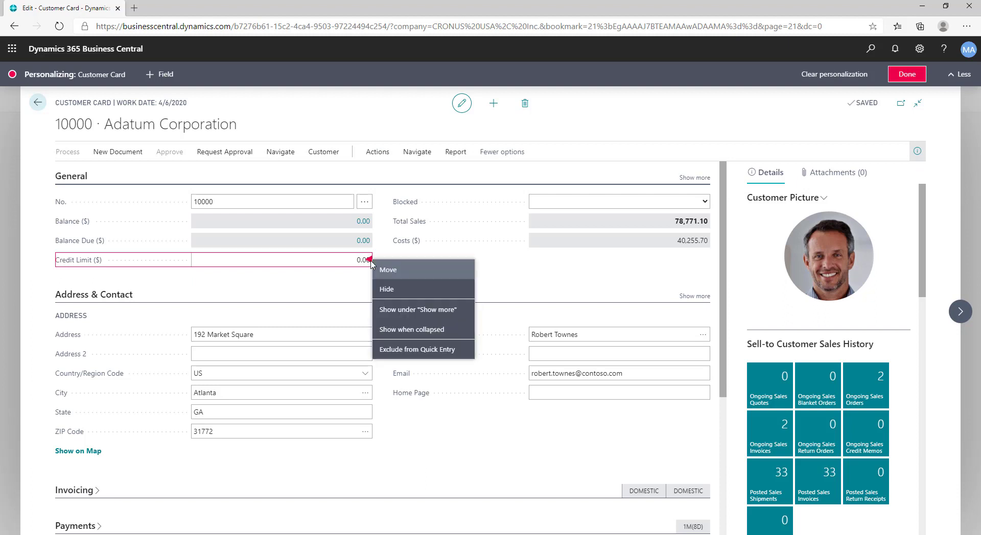
click(417, 351)
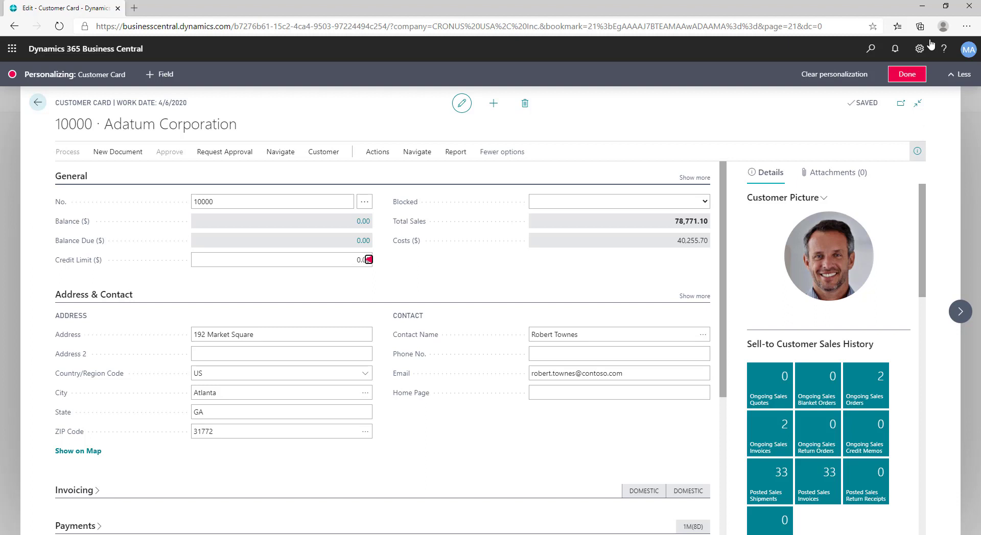
click(907, 74)
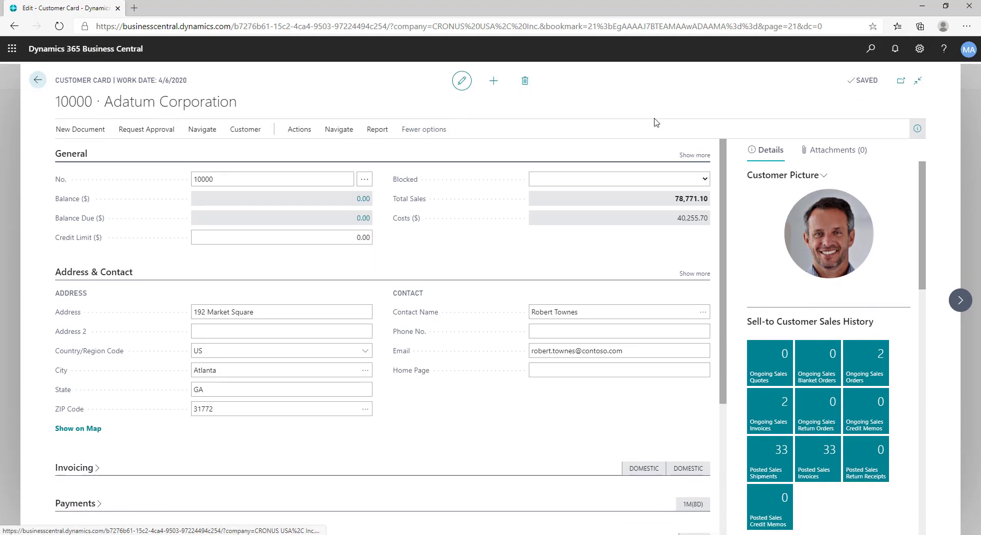
- Reopen the Adatum Corporation card, check its General fields, Actions and details pane, and return to the Customers list
click(38, 78)
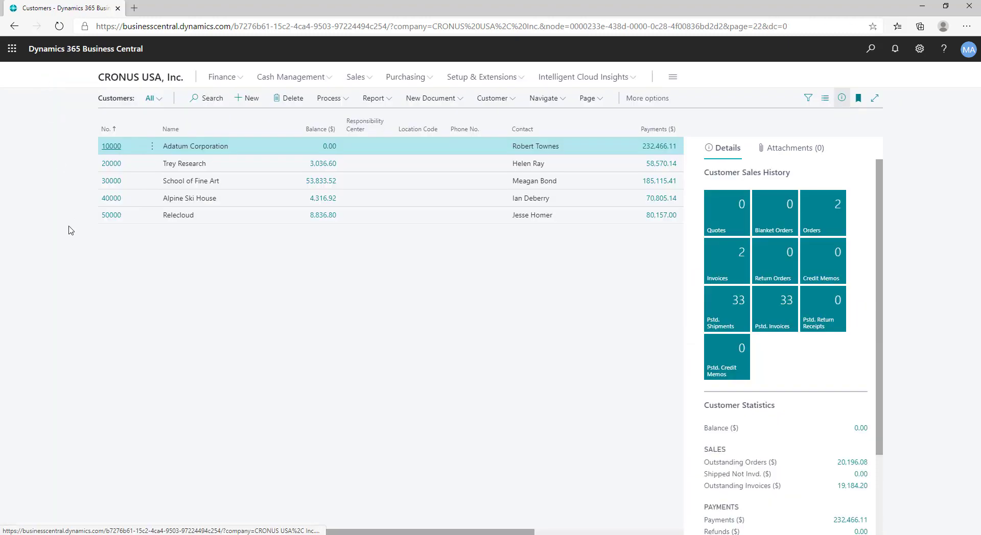
click(117, 148)
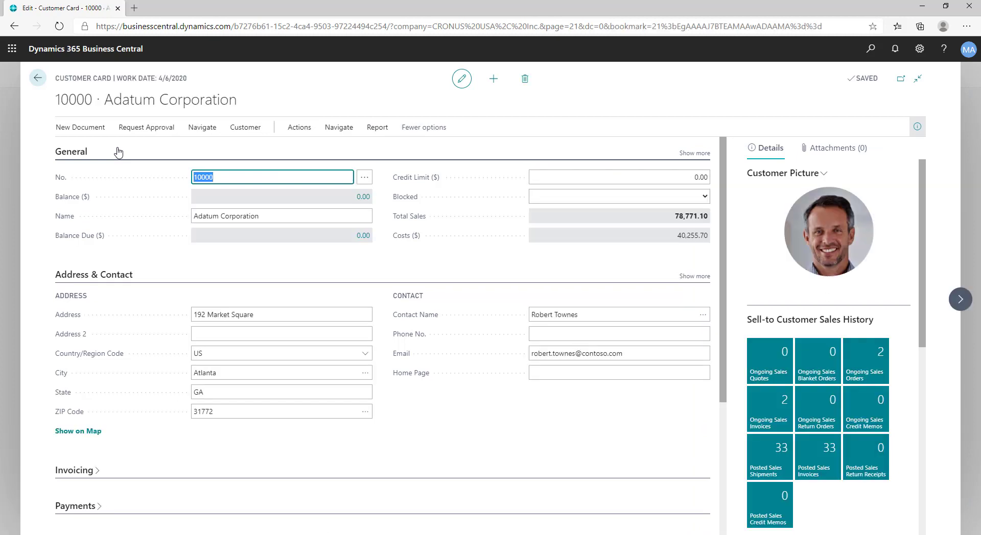
click(690, 158)
click(692, 153)
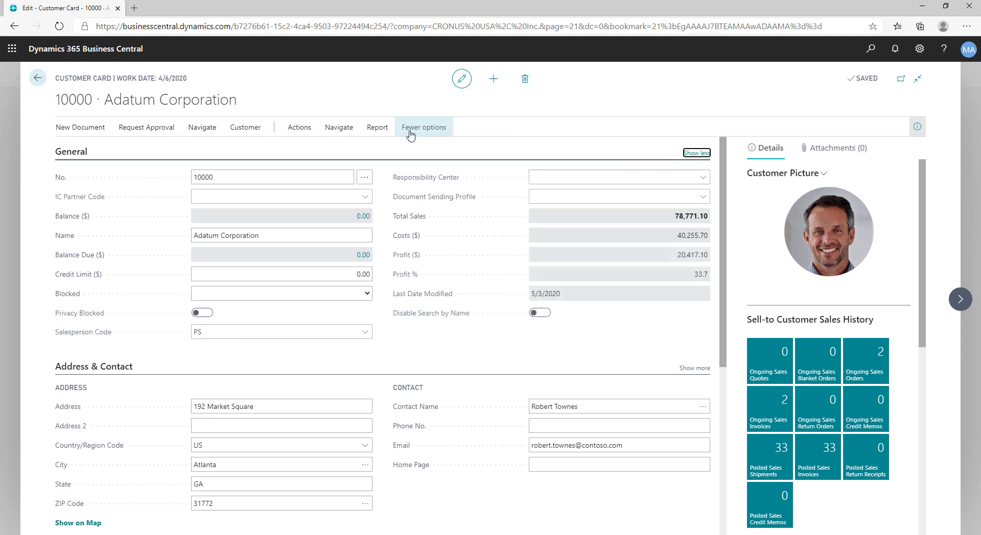
click(308, 130)
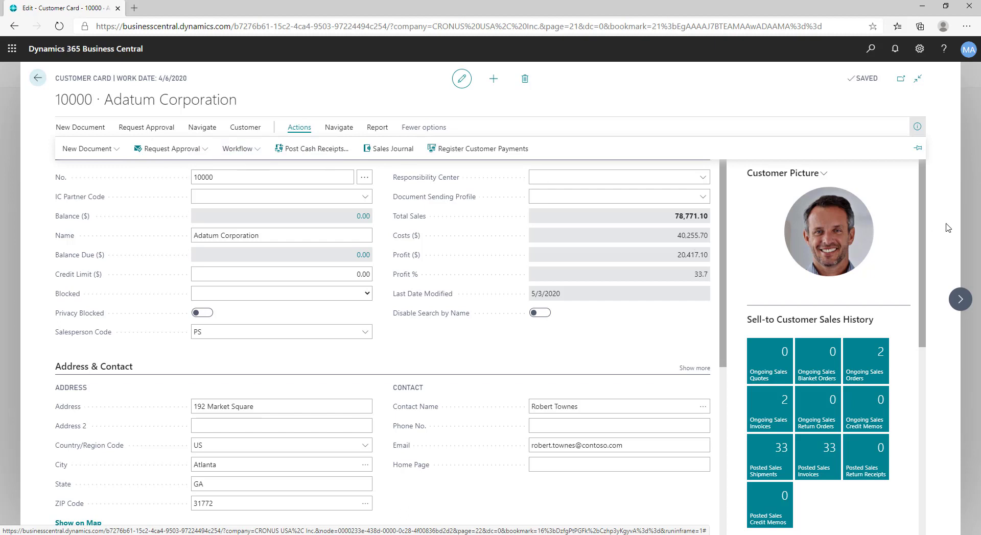
drag(922, 223, 925, 277)
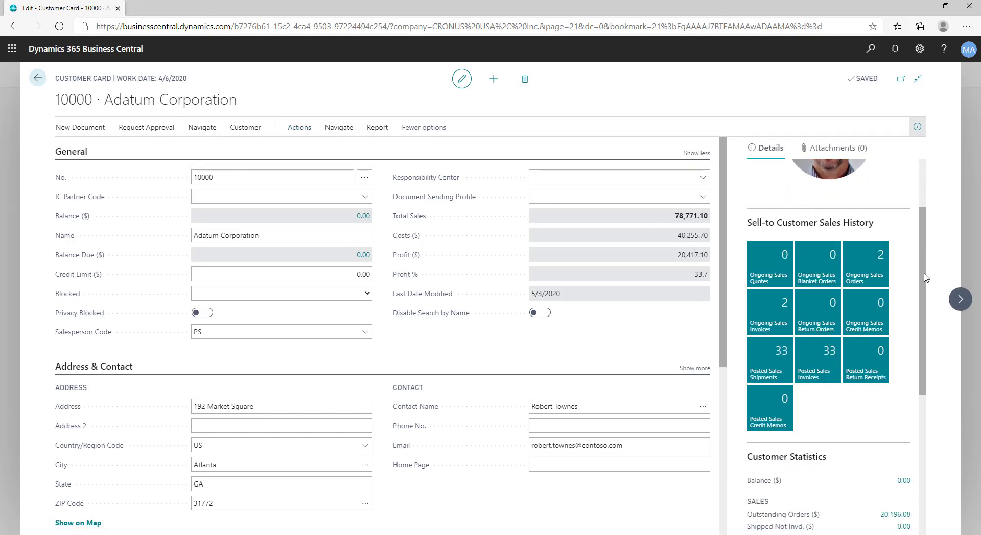
click(38, 78)
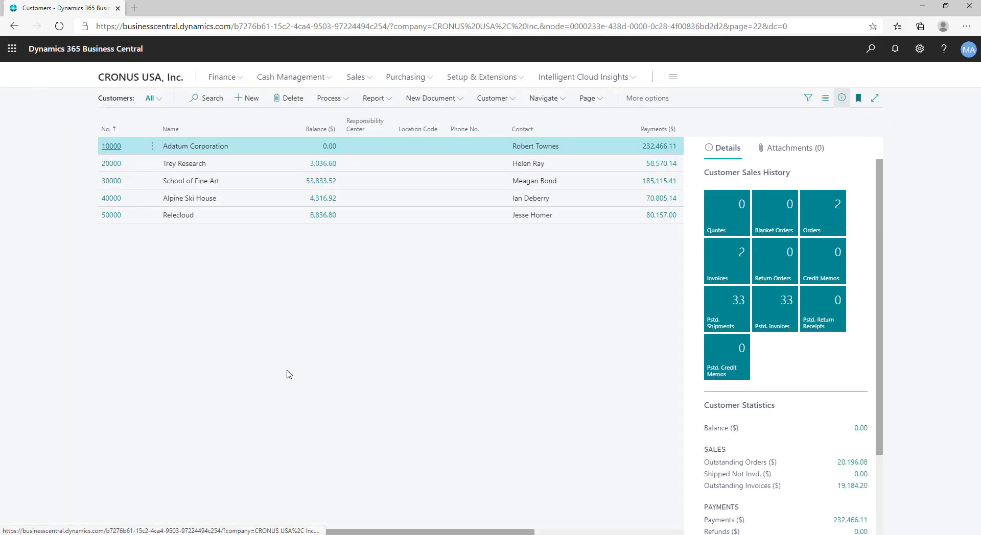
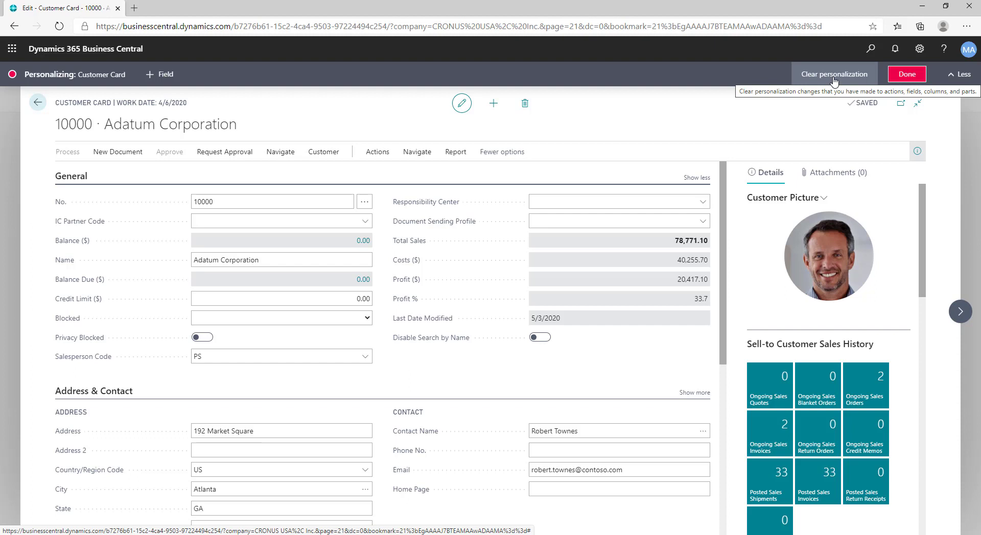
- Clear only the actions personalization of the Customer Card, confirm the reset, and finish personalizing
click(834, 80)
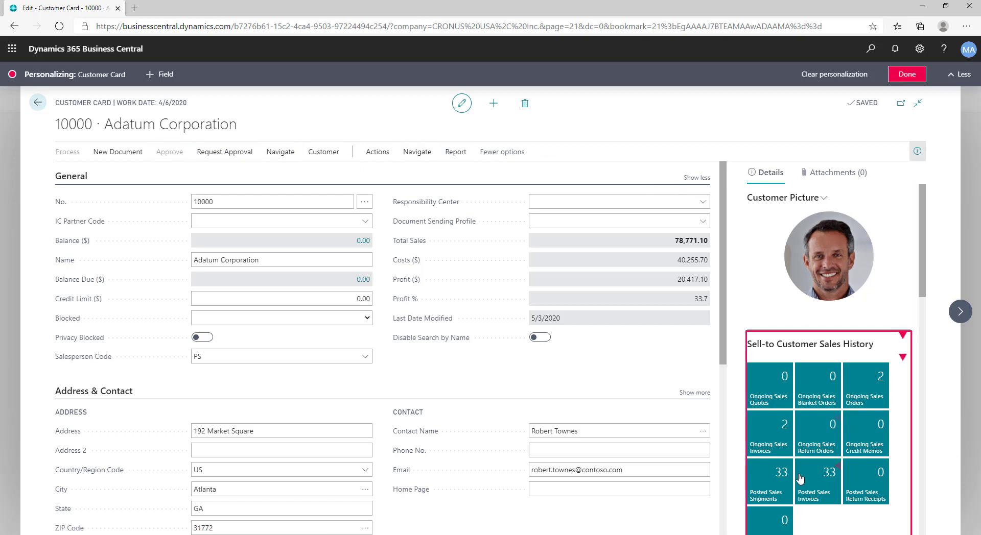
drag(922, 266, 921, 365)
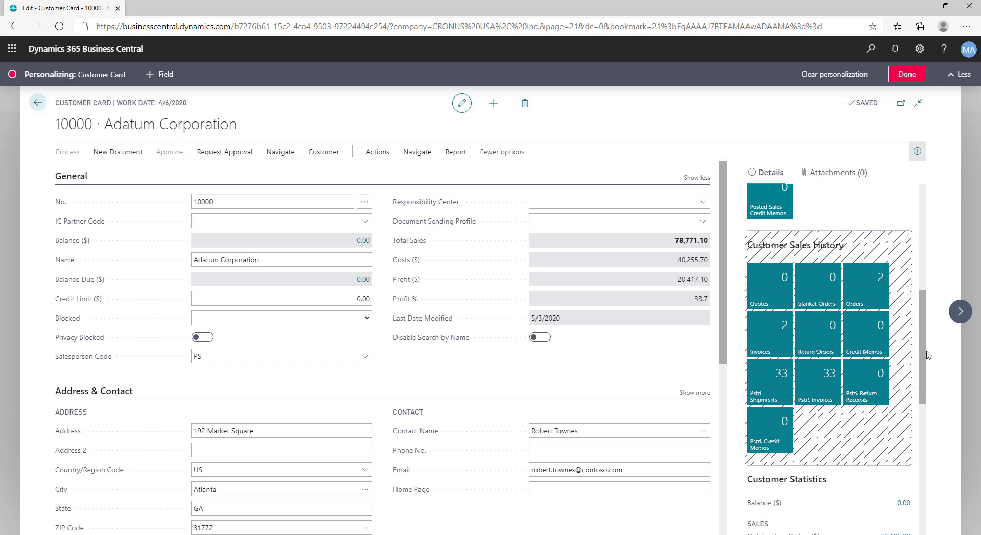
drag(924, 356, 928, 174)
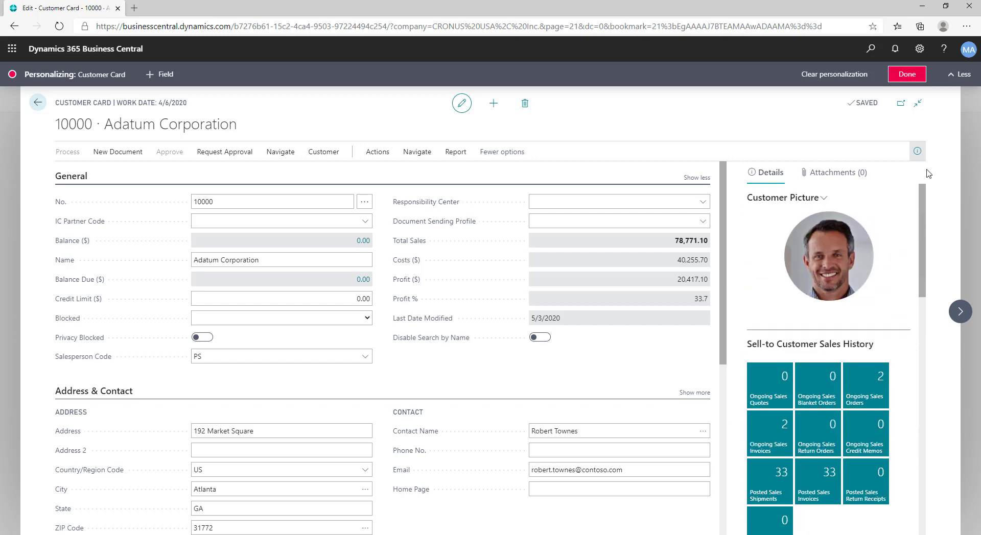
click(844, 76)
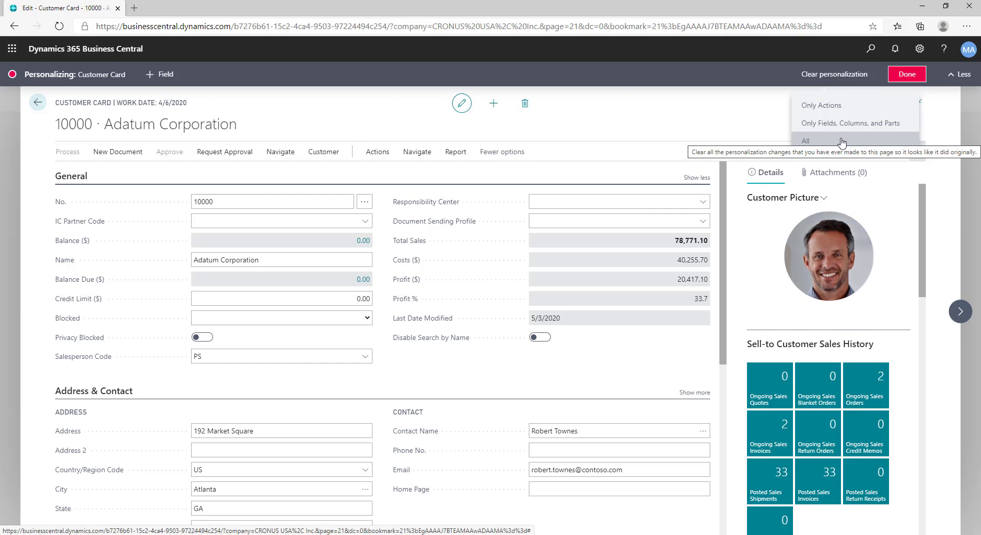
click(847, 110)
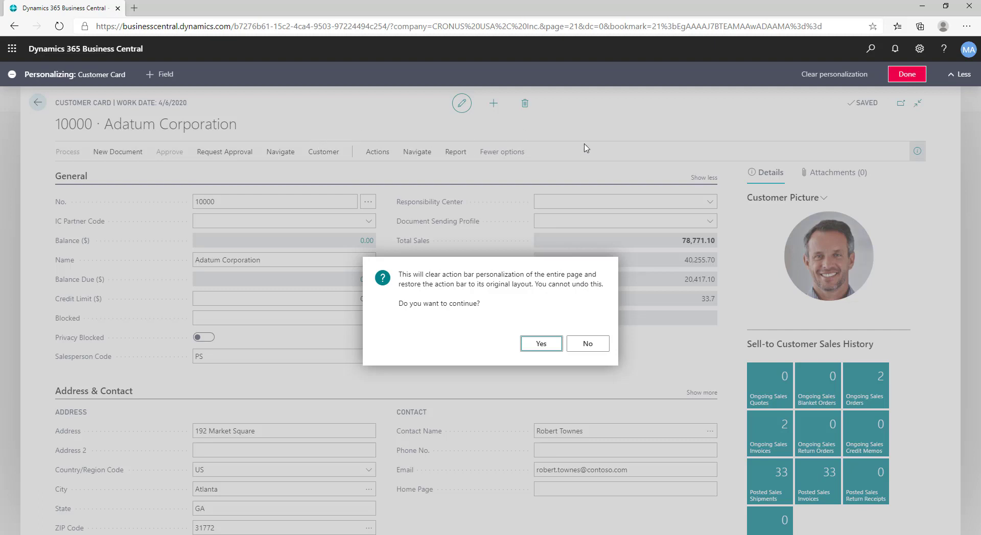
click(551, 347)
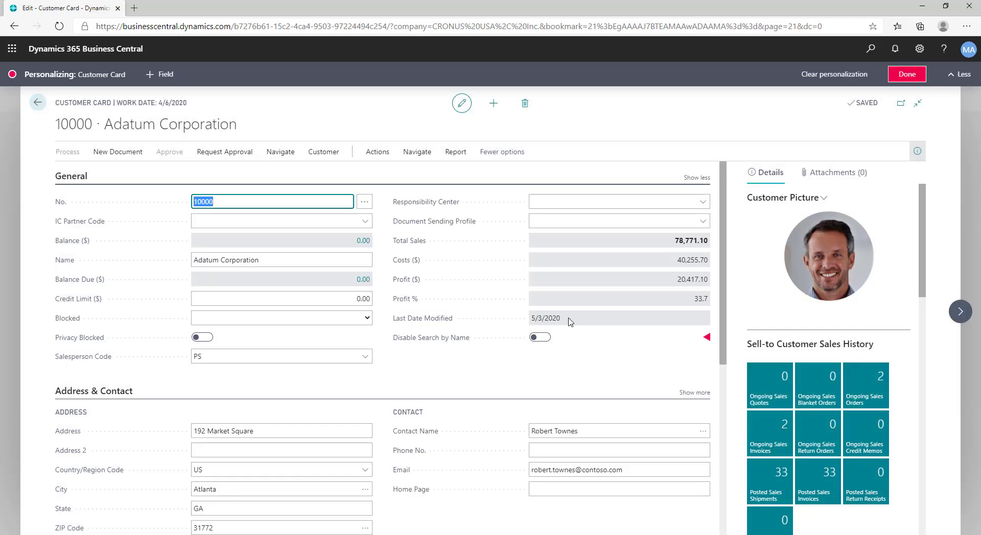
click(907, 74)
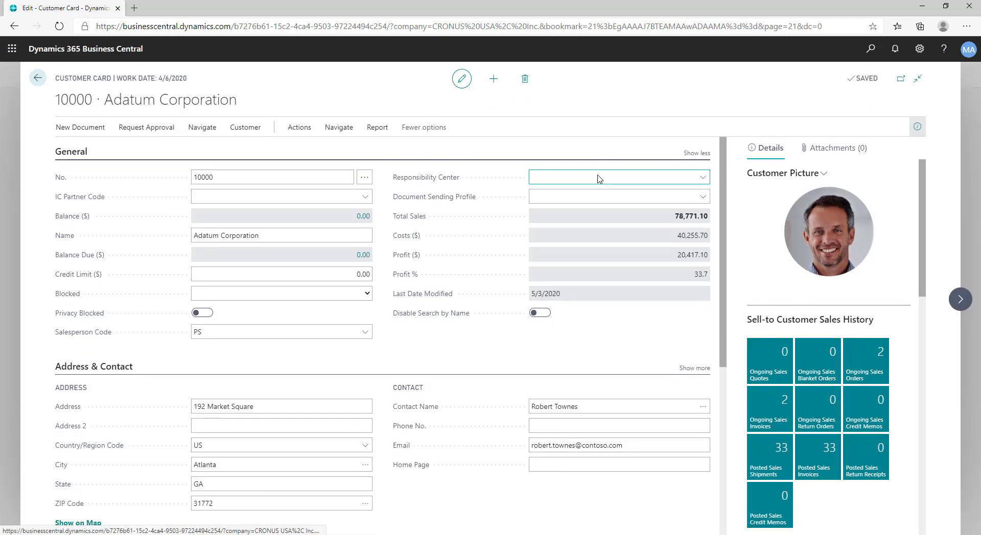
- Reopen the Adatum Corporation card from the Customers list and check which action groups its Actions contain
click(37, 77)
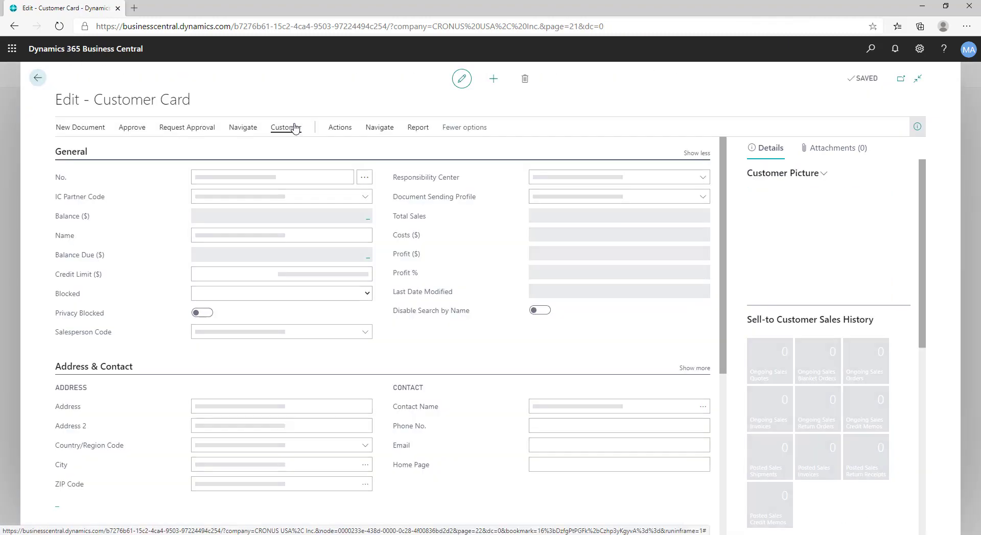
click(338, 128)
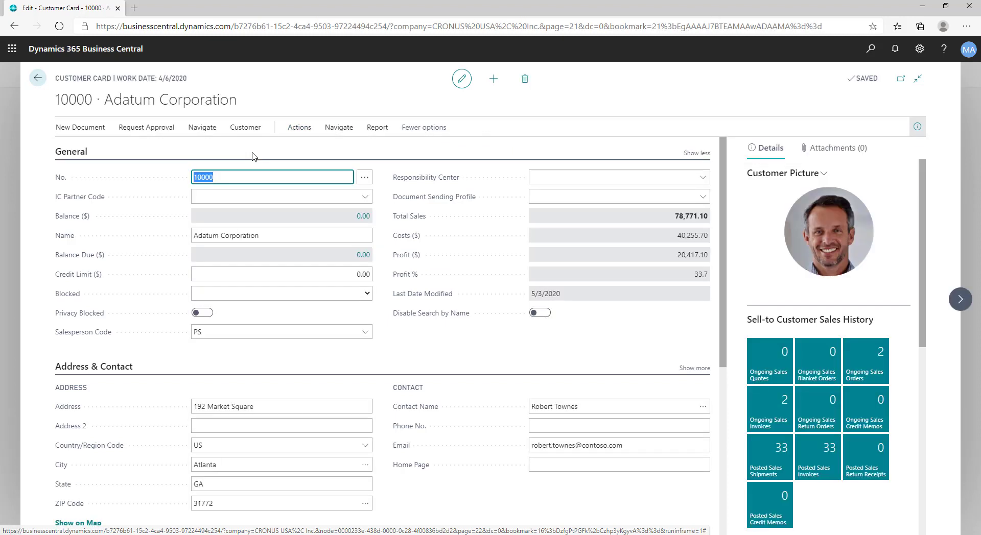
click(300, 128)
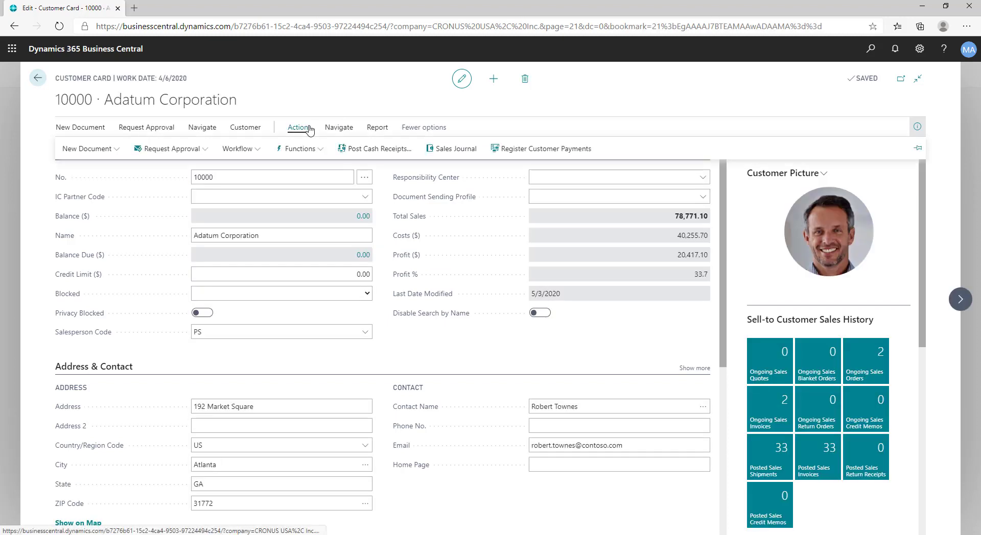
click(240, 149)
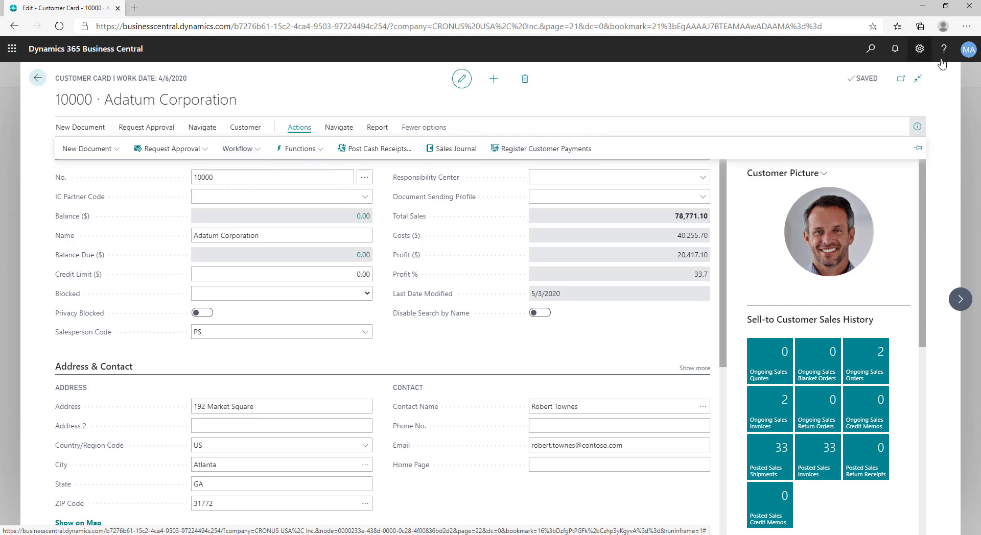
- Clear the Customer Card's remaining personalization, confirm the reset, check the Actions groups, and finish personalizing
click(919, 49)
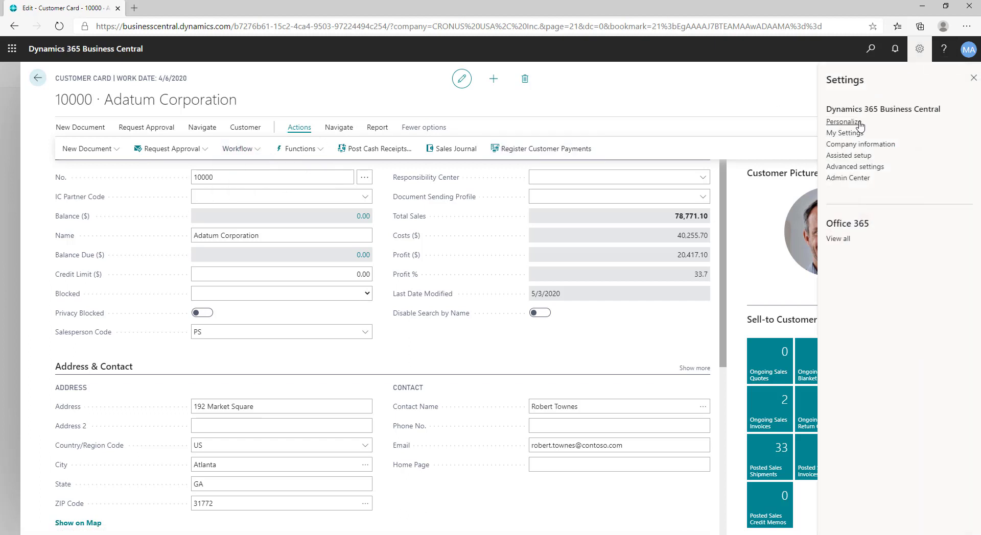
click(843, 122)
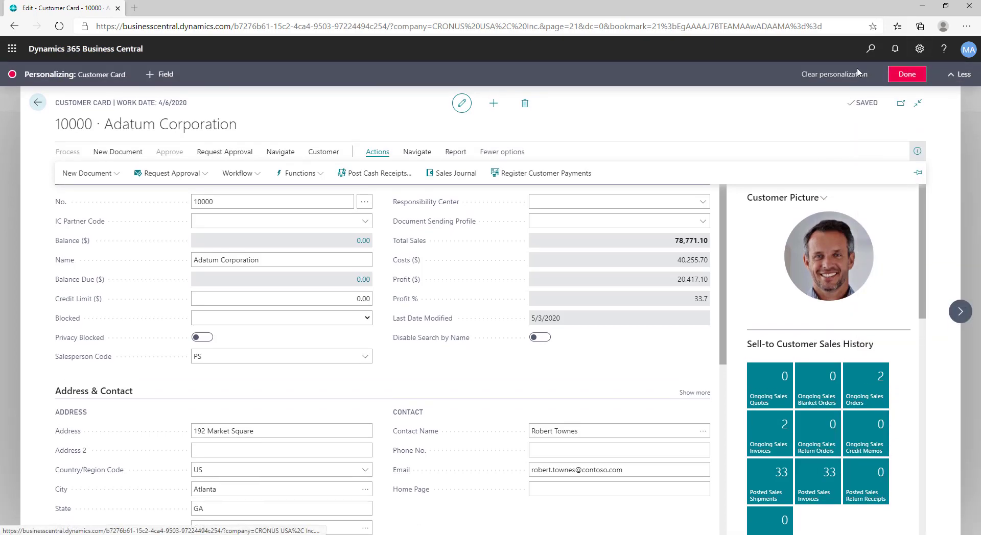
click(855, 76)
click(830, 137)
click(542, 345)
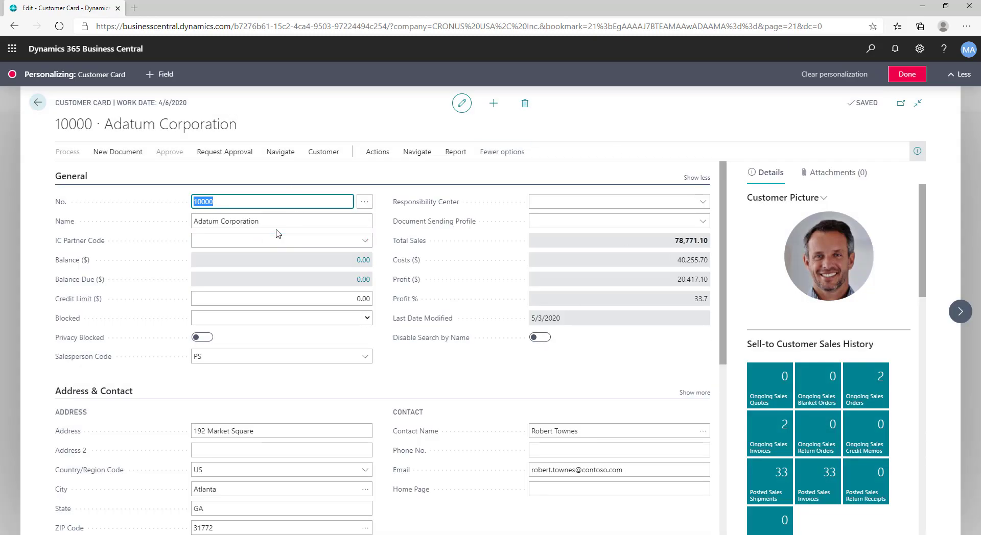
click(377, 152)
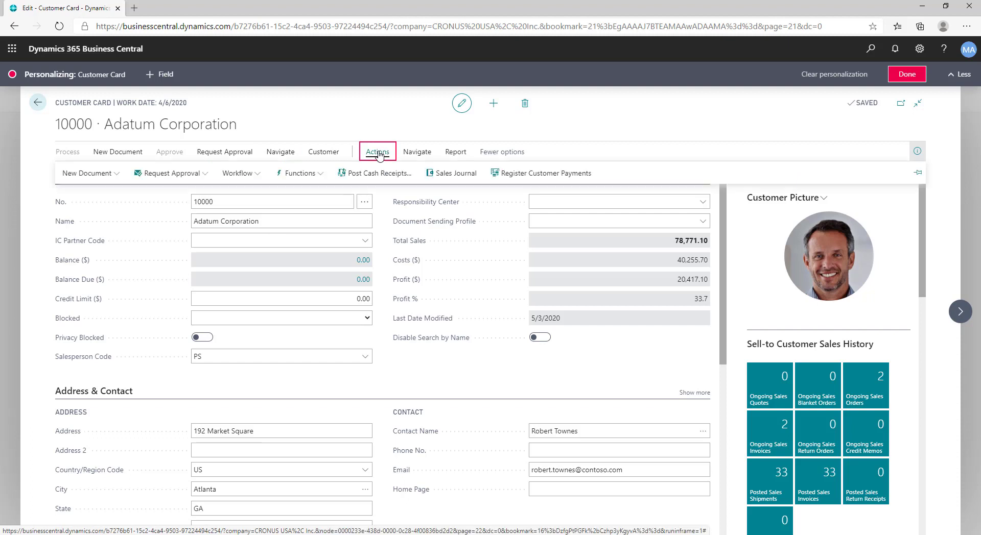
click(907, 74)
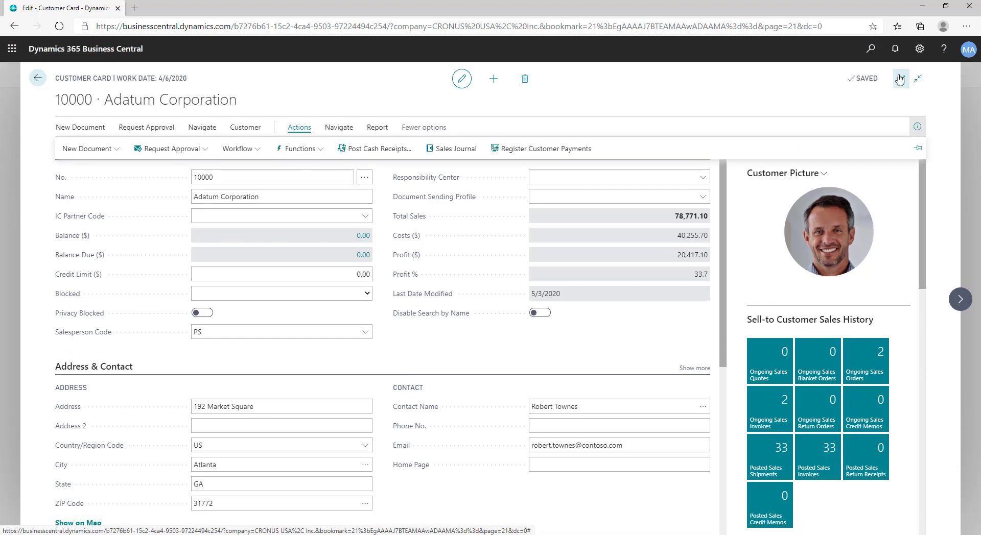
- Reopen the Adatum Corporation card, compare its Actions and Navigate groups, and return to the Business Manager home page
click(34, 81)
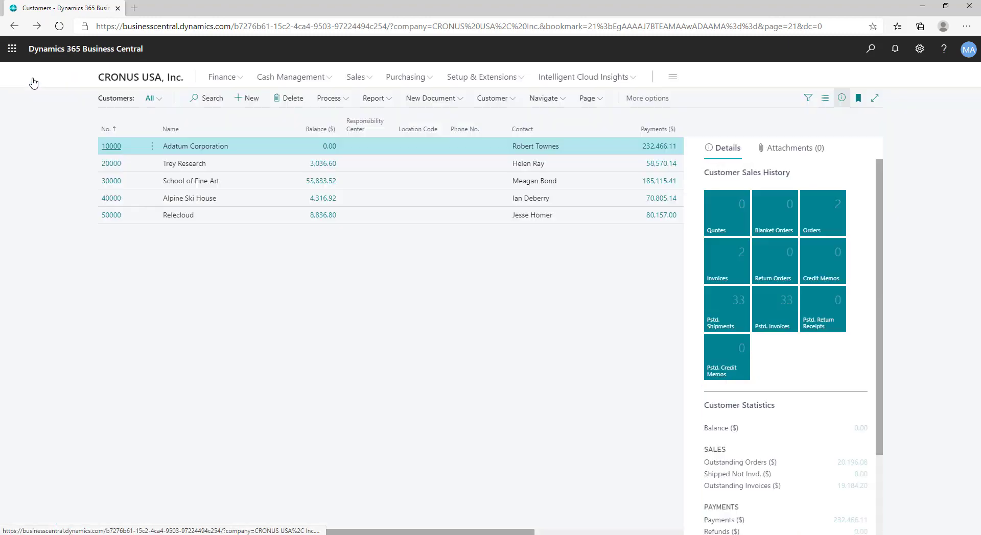
click(111, 146)
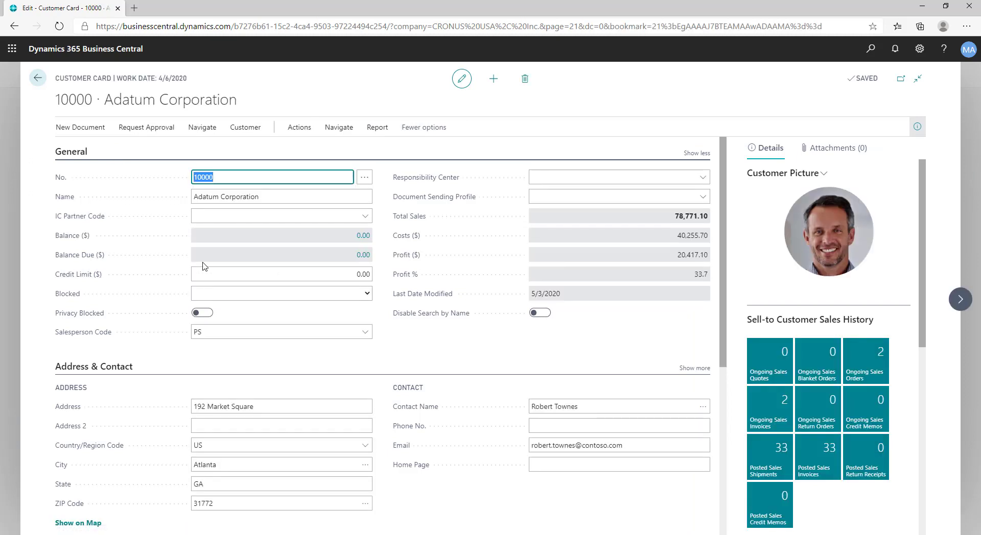
click(329, 132)
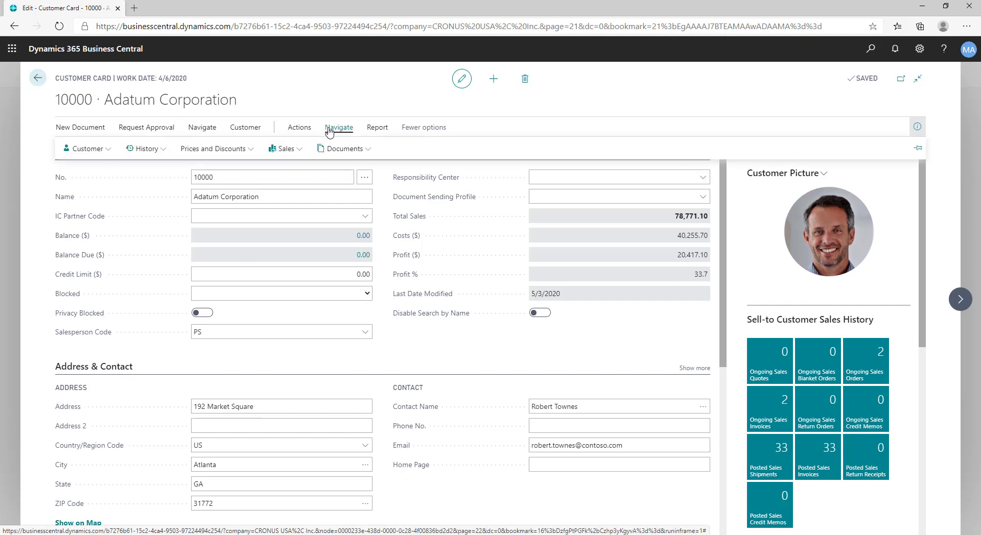
click(301, 129)
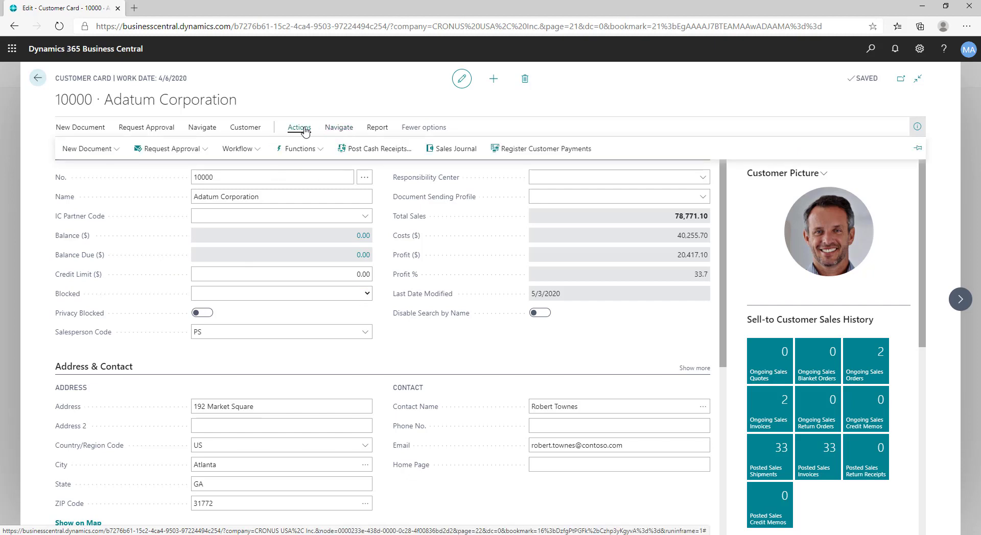
click(331, 129)
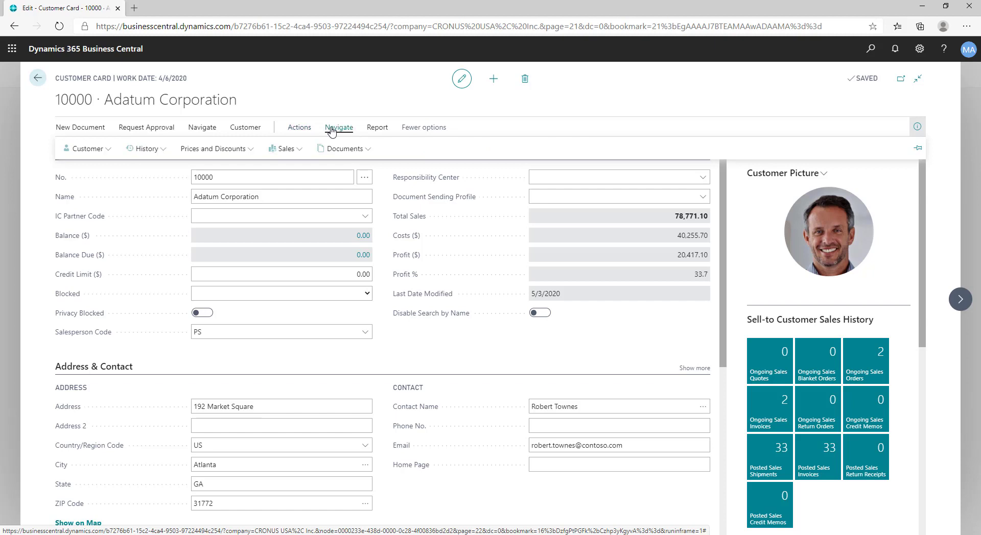
click(300, 129)
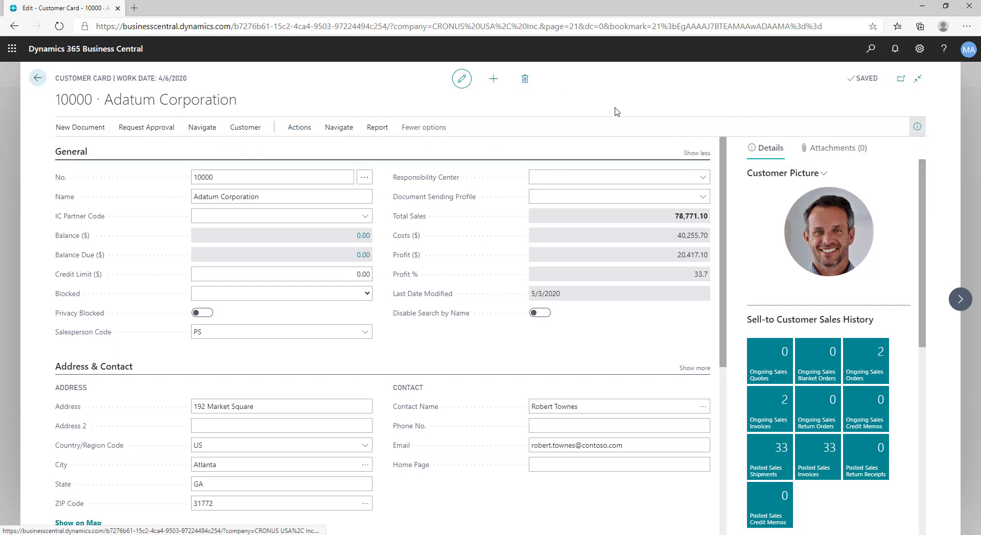
key(Escape)
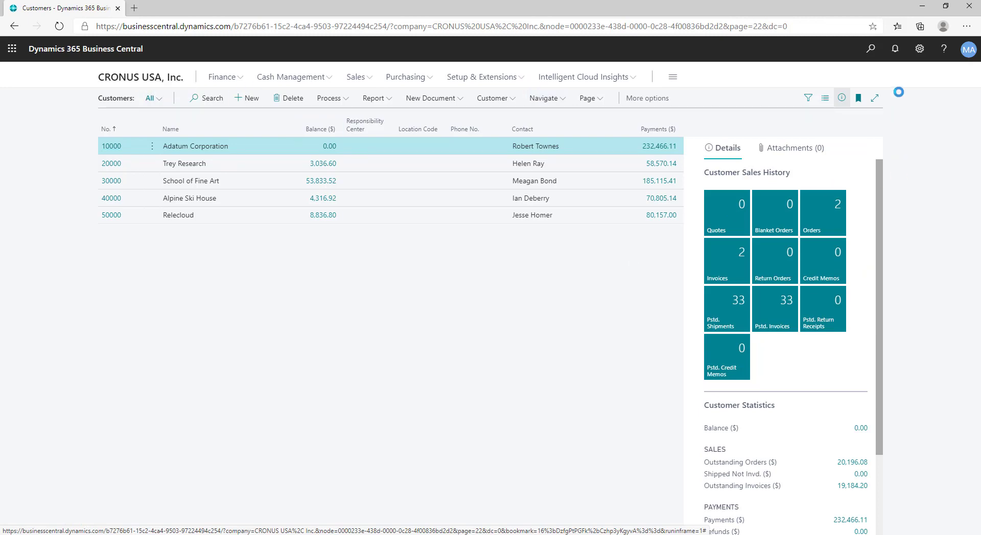
key(Escape)
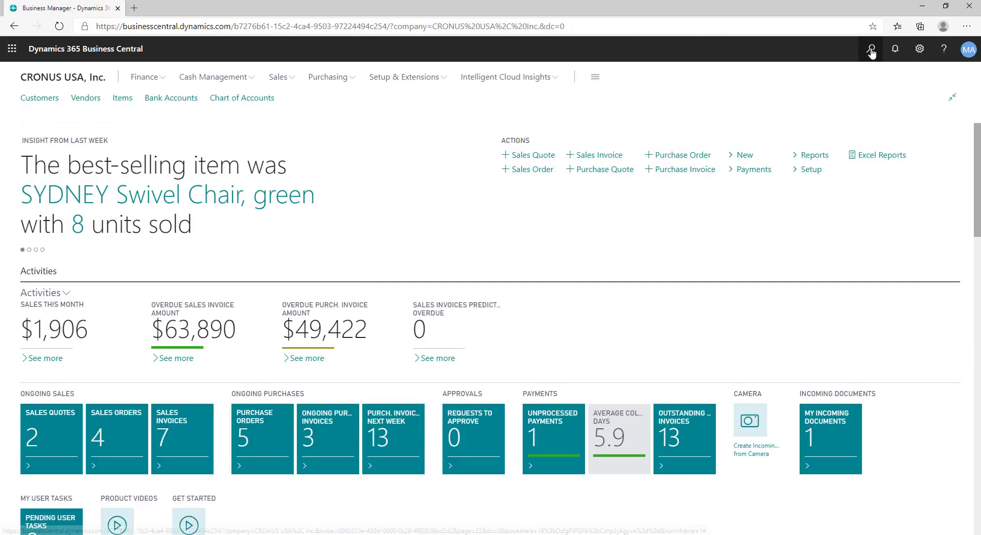
- Search for "personali", view the User Personalizations list, and go back to the home page
click(870, 49)
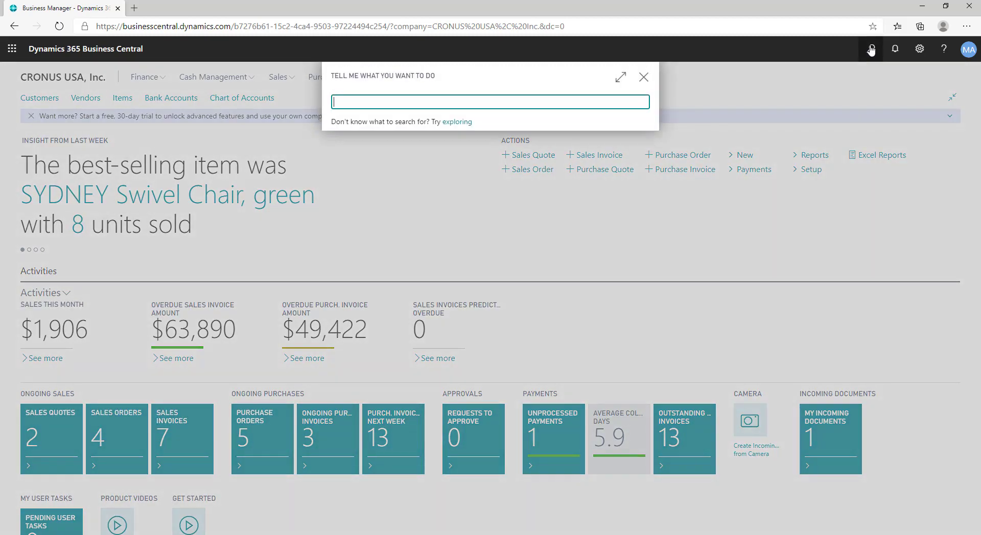
text(pero)
text(sonali)
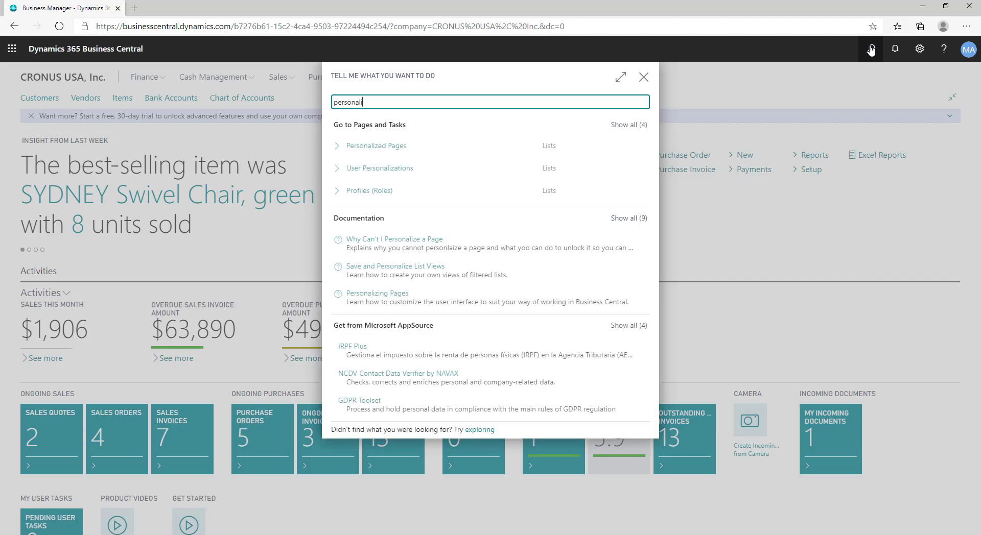
click(457, 165)
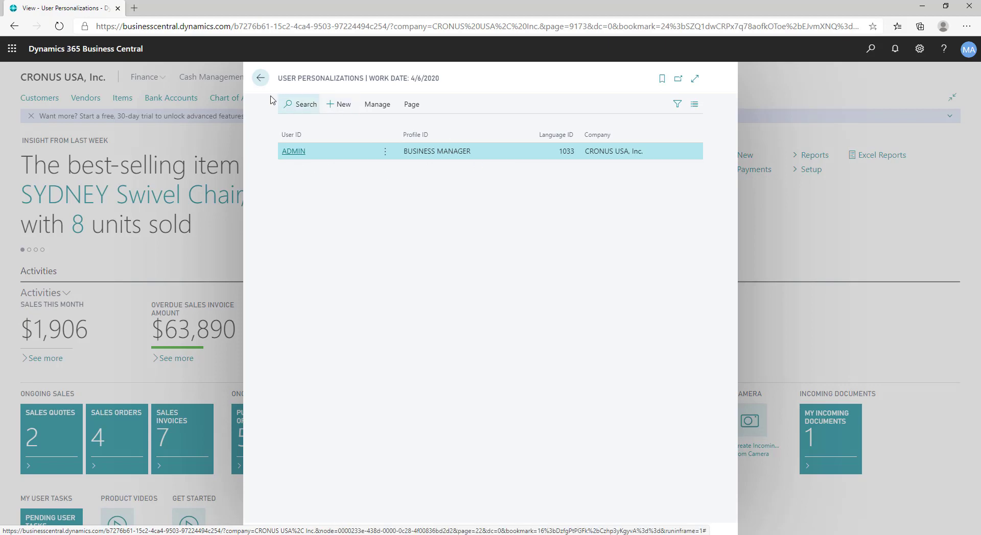
click(261, 79)
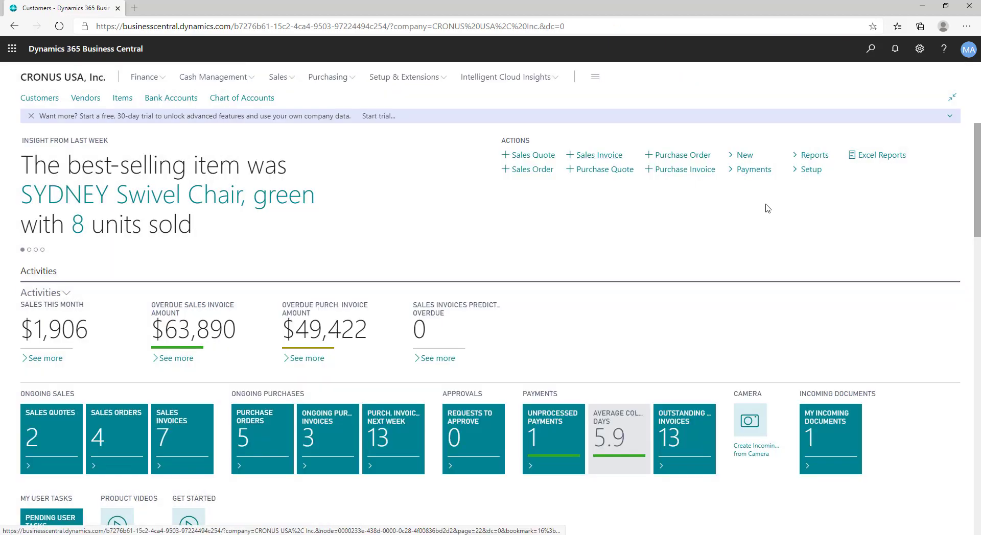
- Personalize the Vendors list by hiding its Location Code and Contact columns, and finish personalizing
click(286, 197)
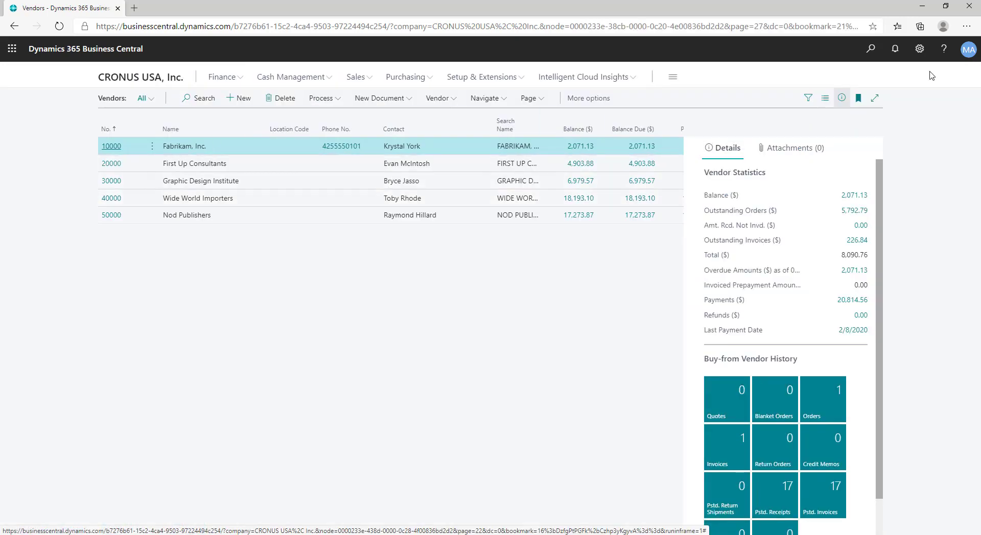
click(919, 48)
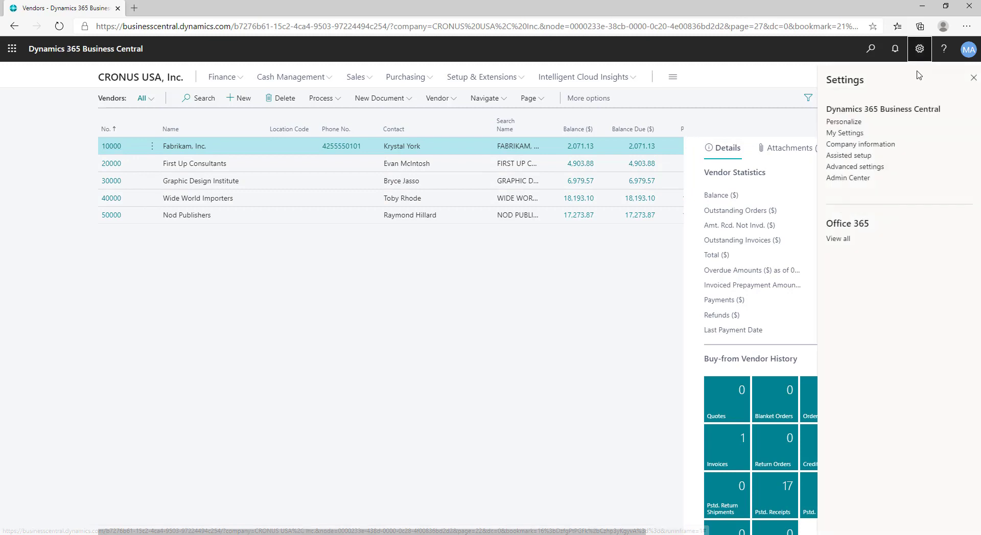
click(850, 123)
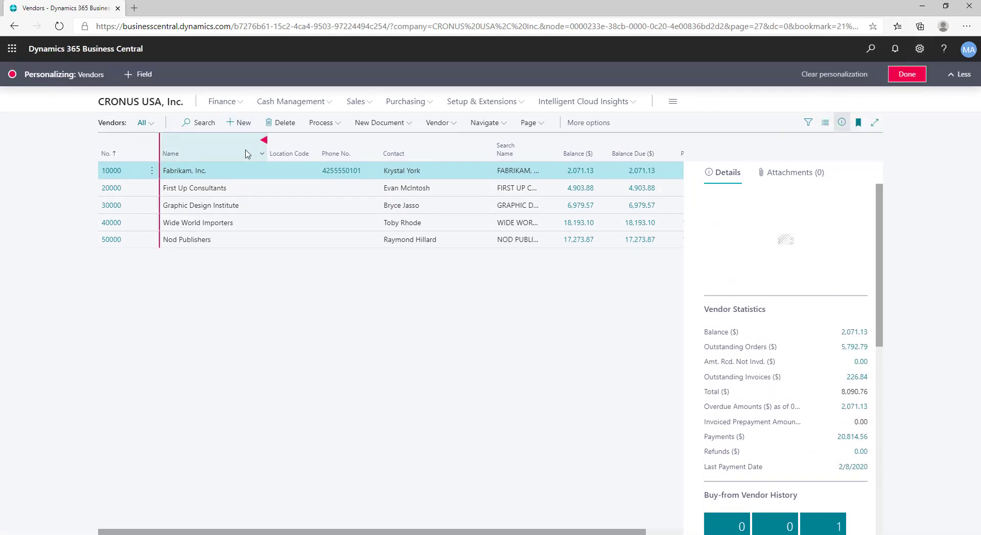
click(316, 140)
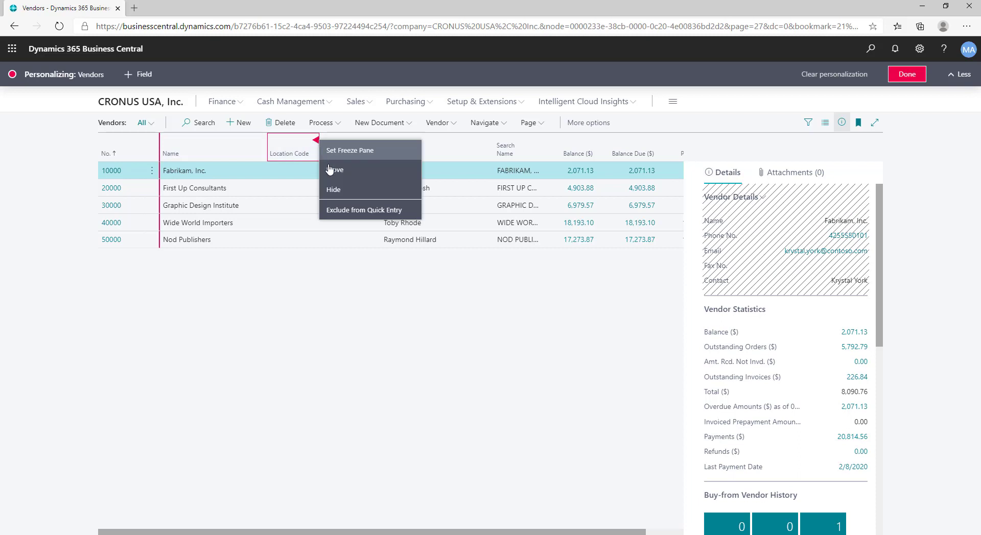
click(333, 189)
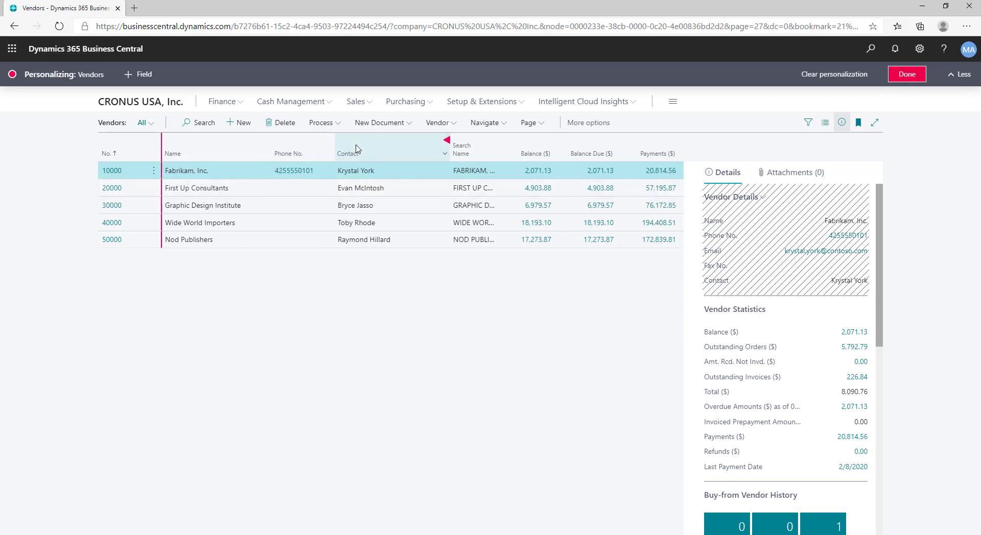
click(447, 140)
click(459, 186)
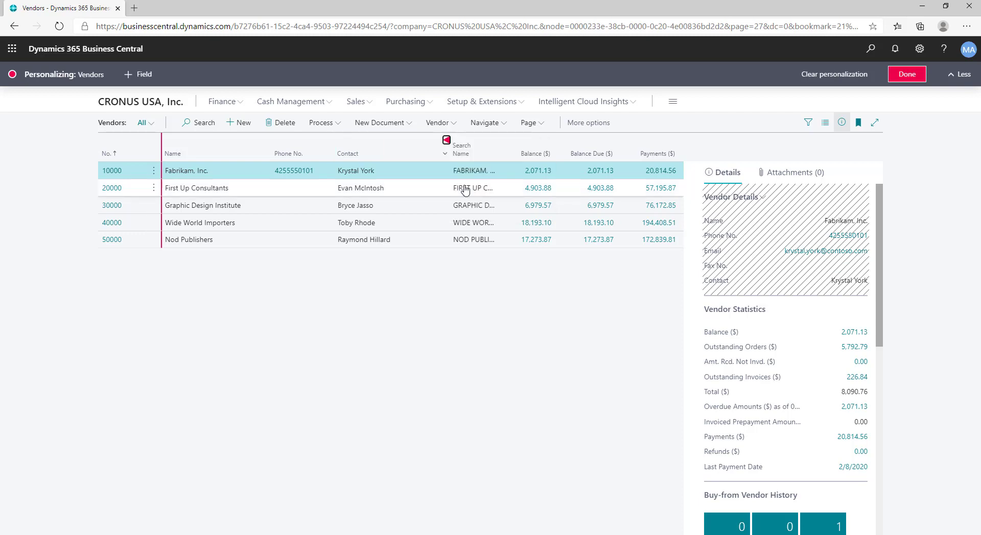
click(907, 75)
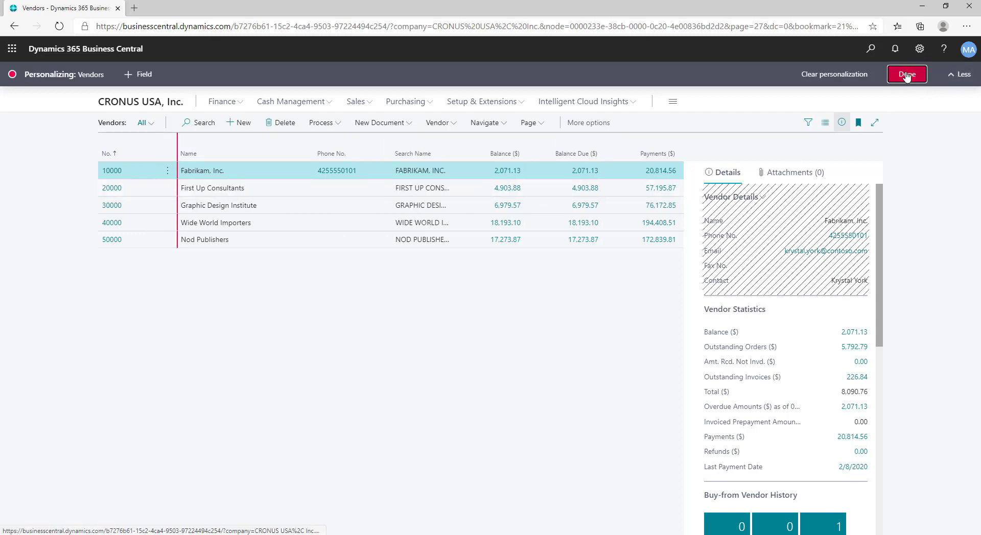
- Look up "personal" from the Vendors list, view User Personalizations once more, and close it
click(871, 50)
text(per)
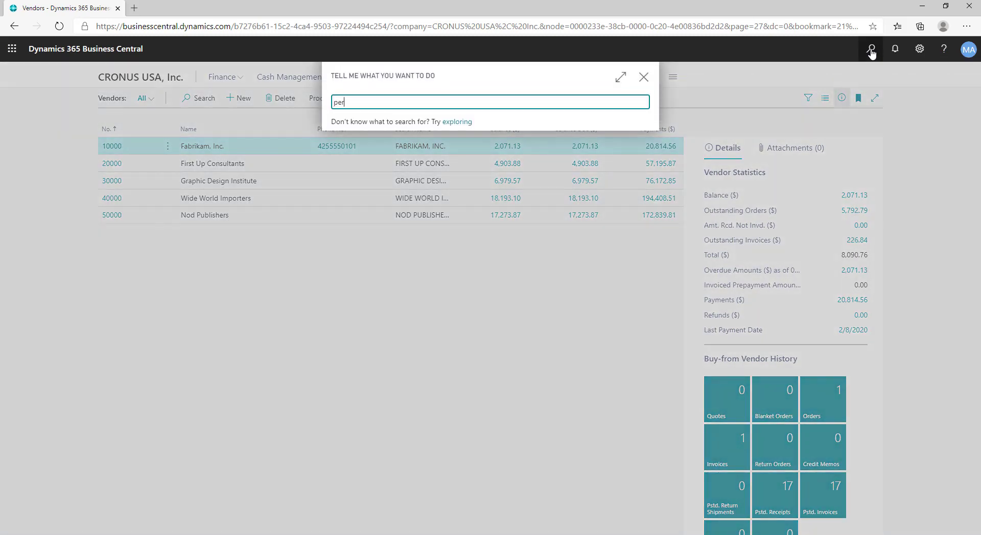
text(sonal)
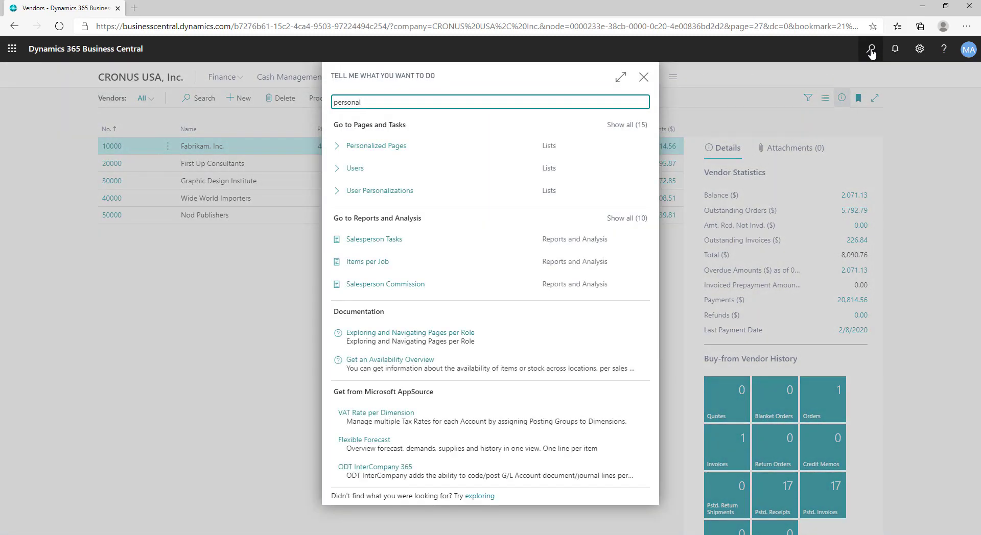
click(500, 169)
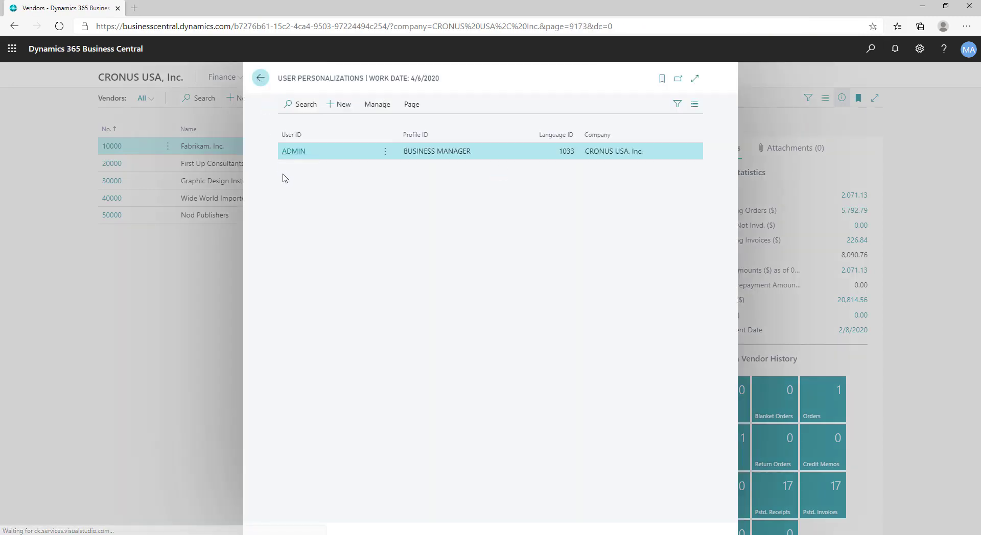
key(Escape)
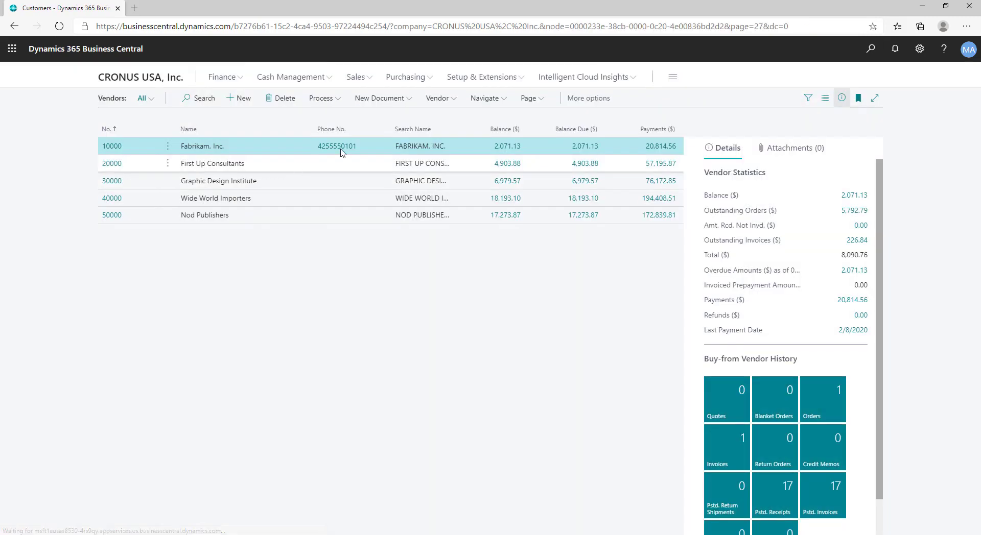
- Search for "perso" and open the Personalized Pages list
click(871, 51)
text(erosn)
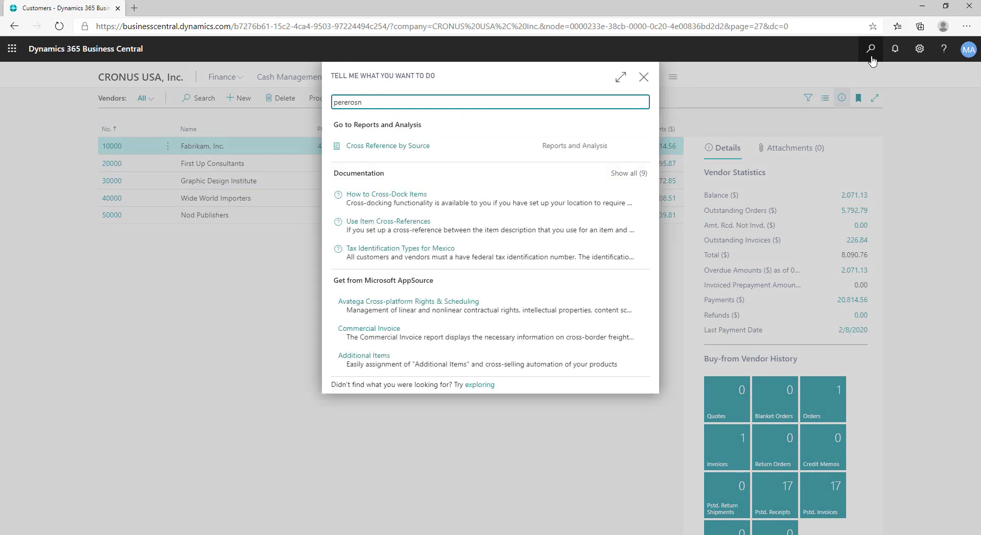
key(shift+Left)
key(shift+Left)
key(shift+Left)
key(shift+Left)
key(shift+Left)
key(shift+Left)
text(rso)
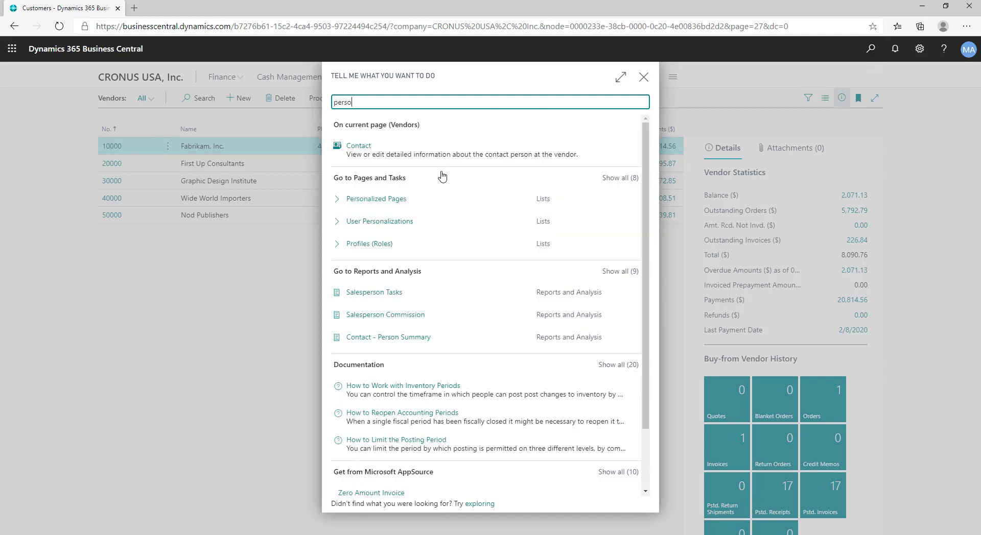
click(400, 205)
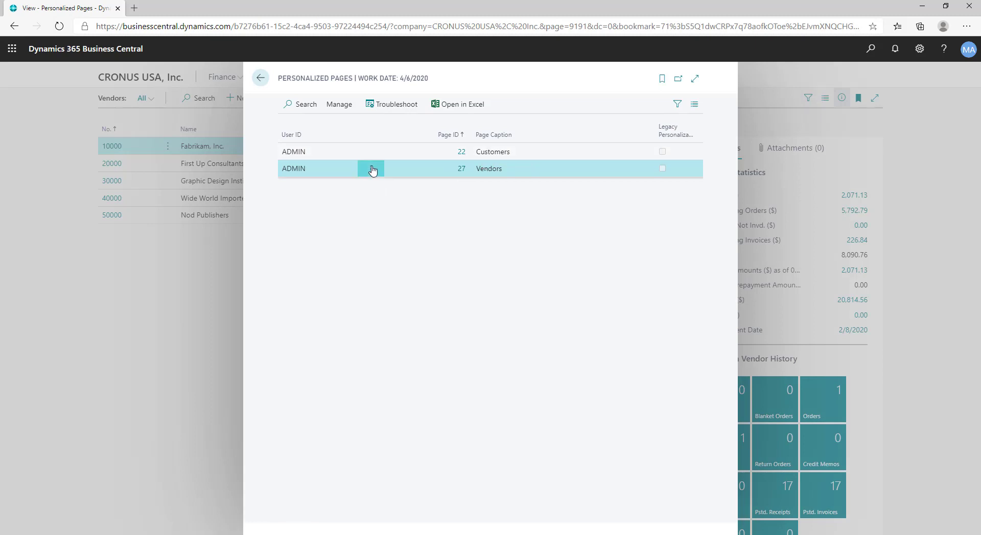
- Delete the Vendors entry (page 27) from the Personalized Pages list and confirm the deletion
click(371, 169)
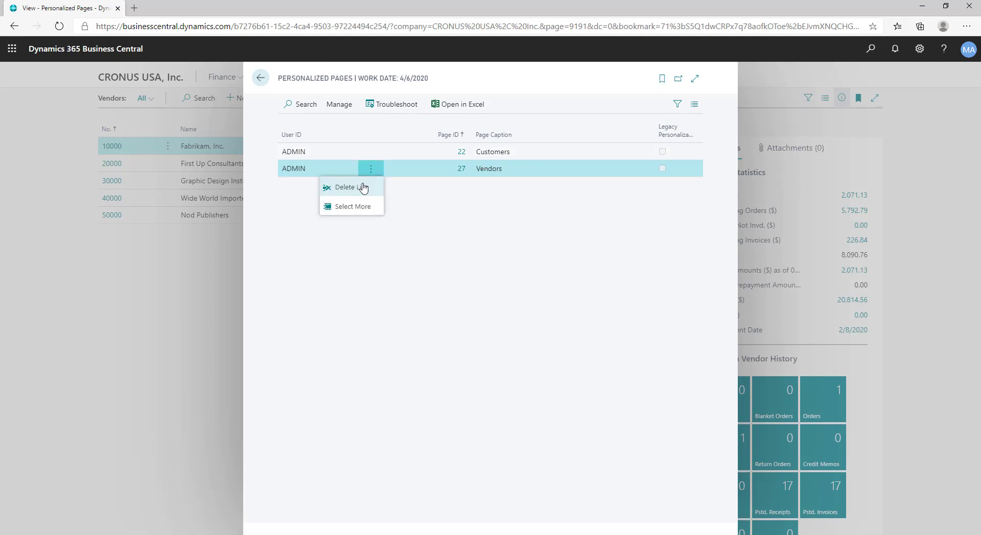
click(362, 187)
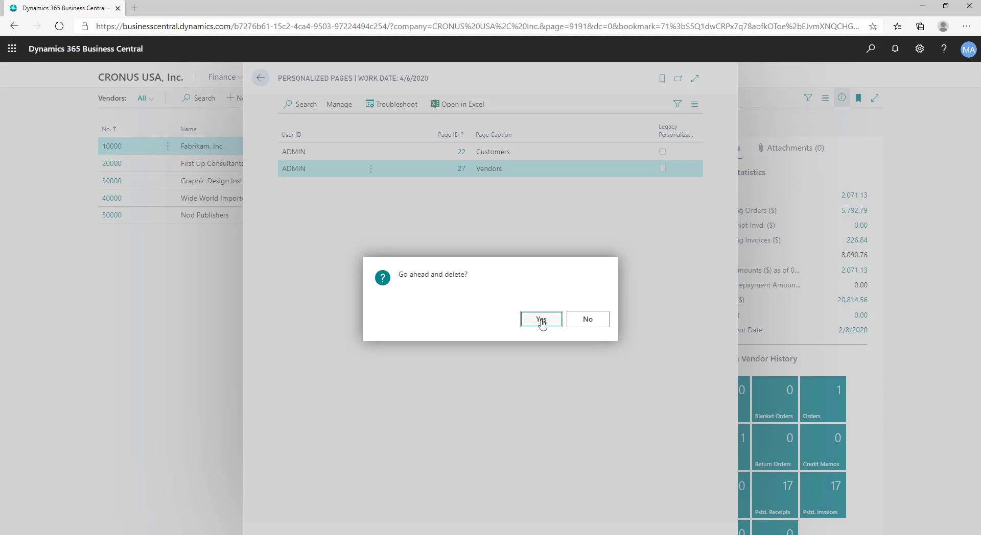
click(542, 322)
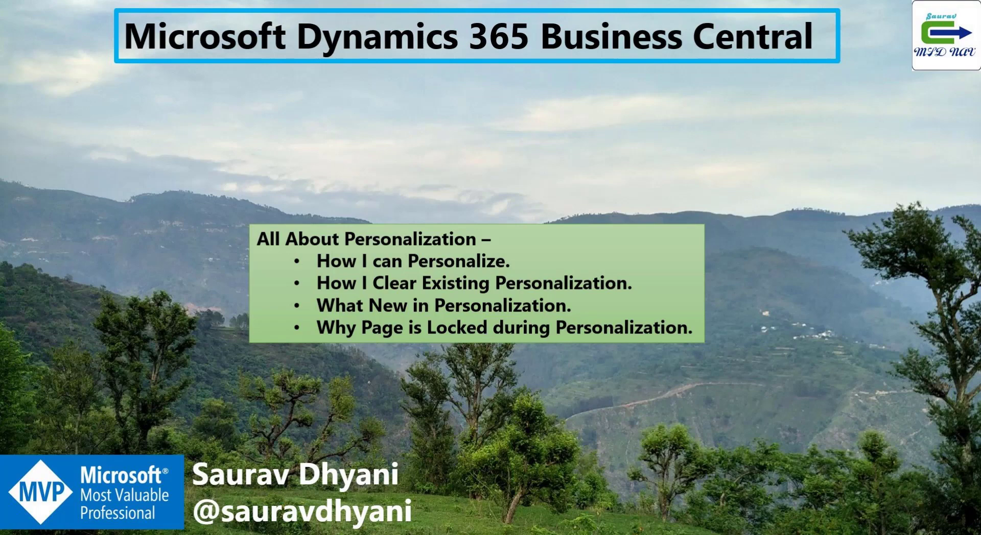
mouse_move(123, 534)
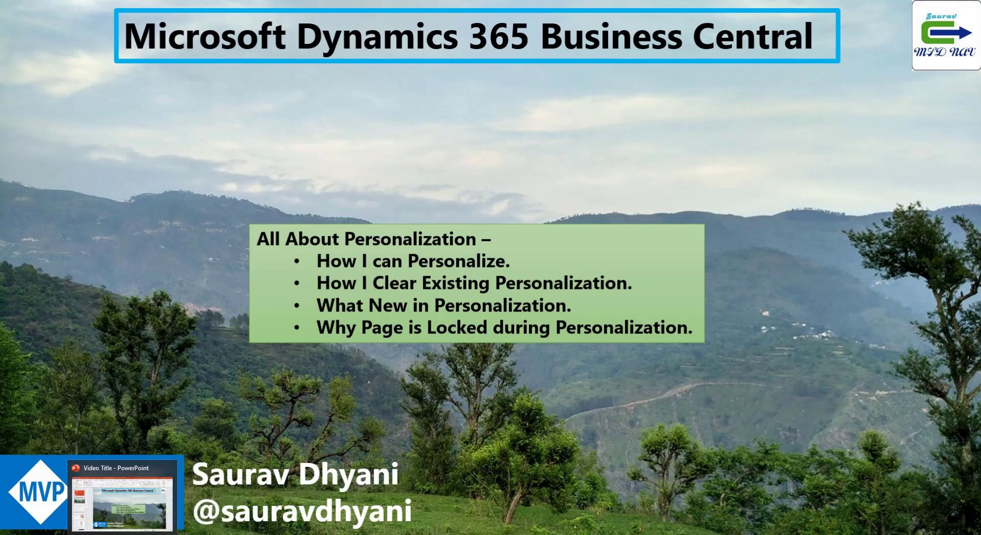
- Switch back to Business Central, close the Personalized Pages list, and start personalizing the Vendors list
click(141, 534)
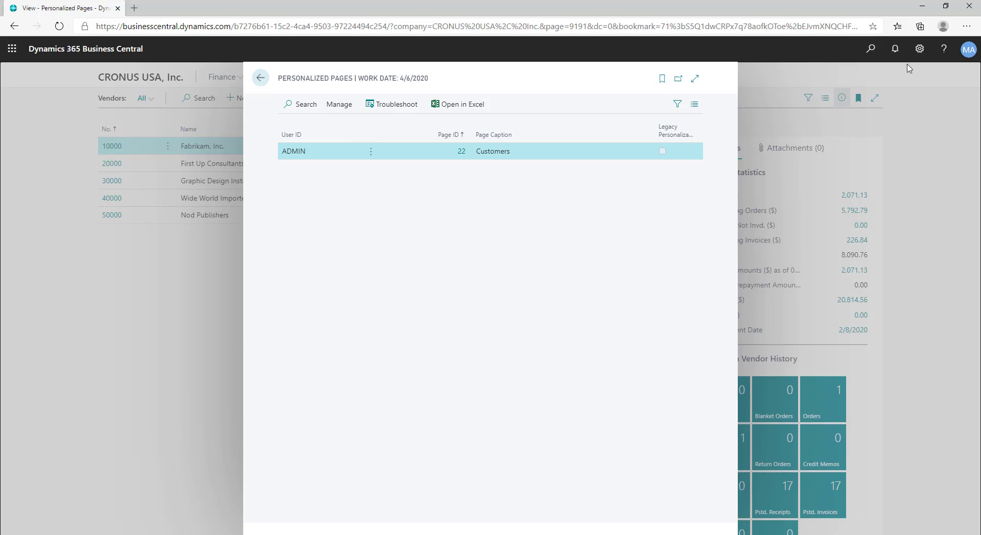
key(Escape)
click(919, 51)
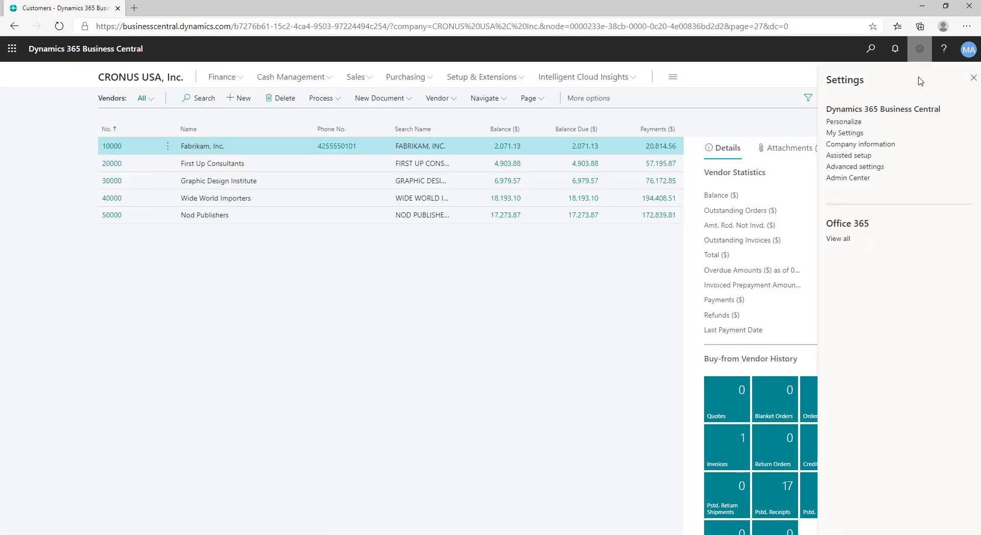
click(849, 123)
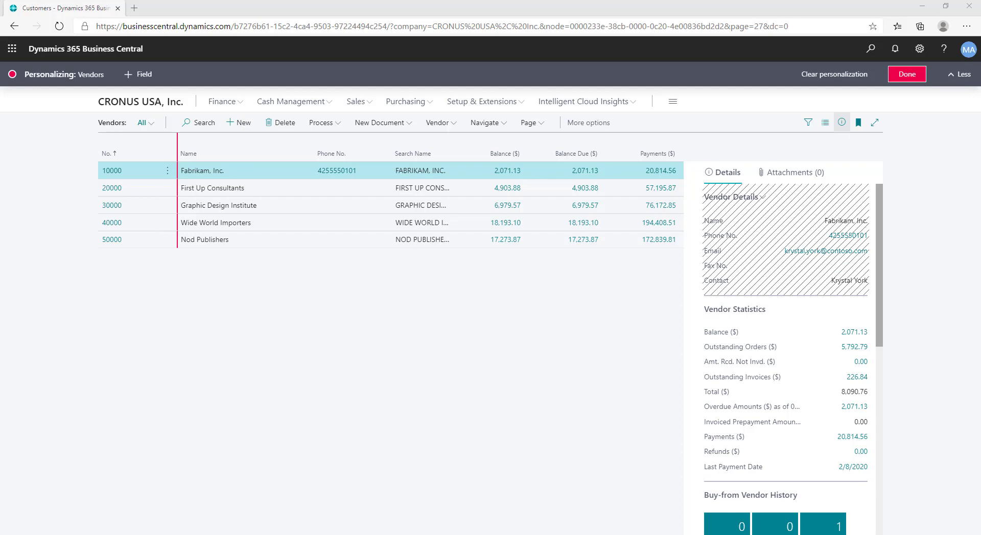
- Switch to the Microsoft Docs article on locked pages in the browser and examine the reasons for locking and the notes on unlocking
key(alt+Tab)
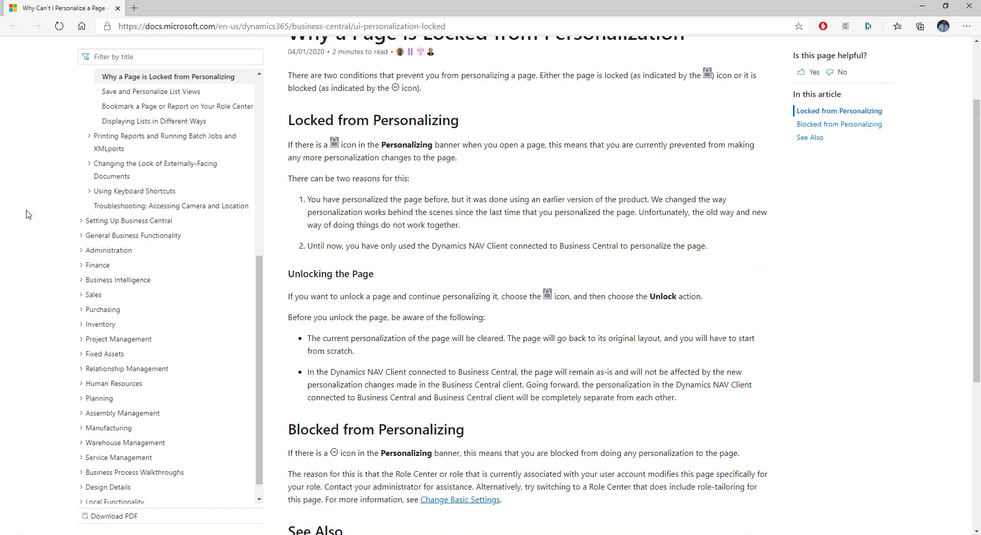
scroll(539, 215, up, 2)
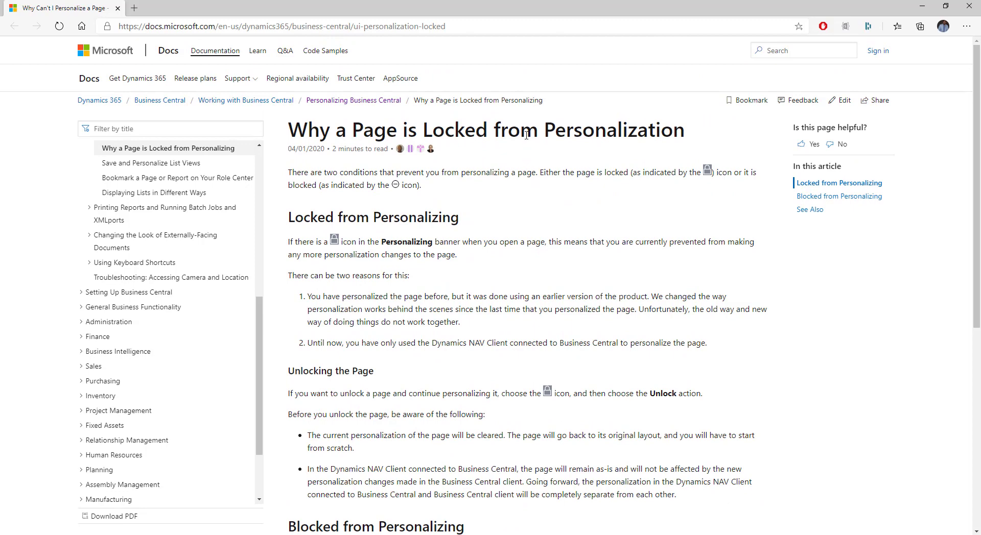
triple_click(526, 135)
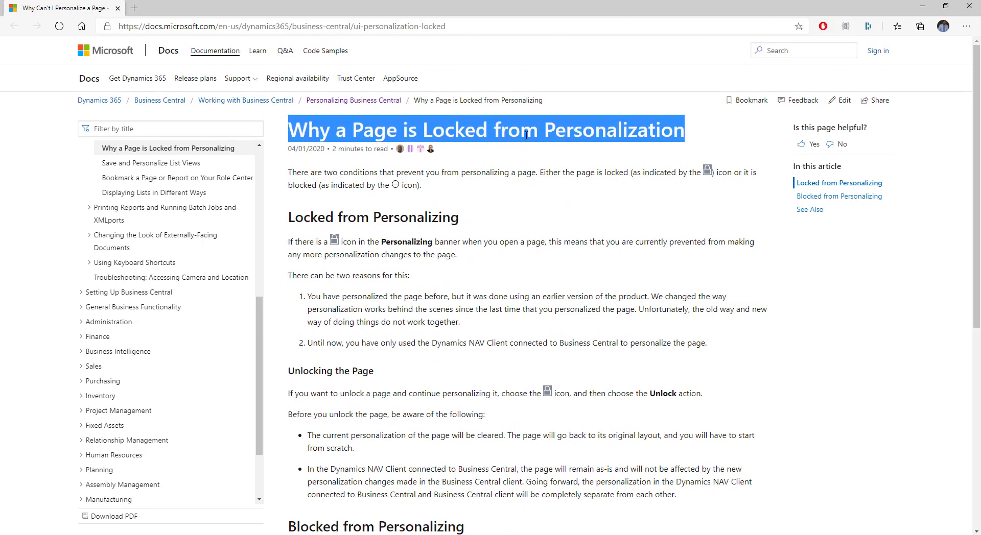
click(429, 254)
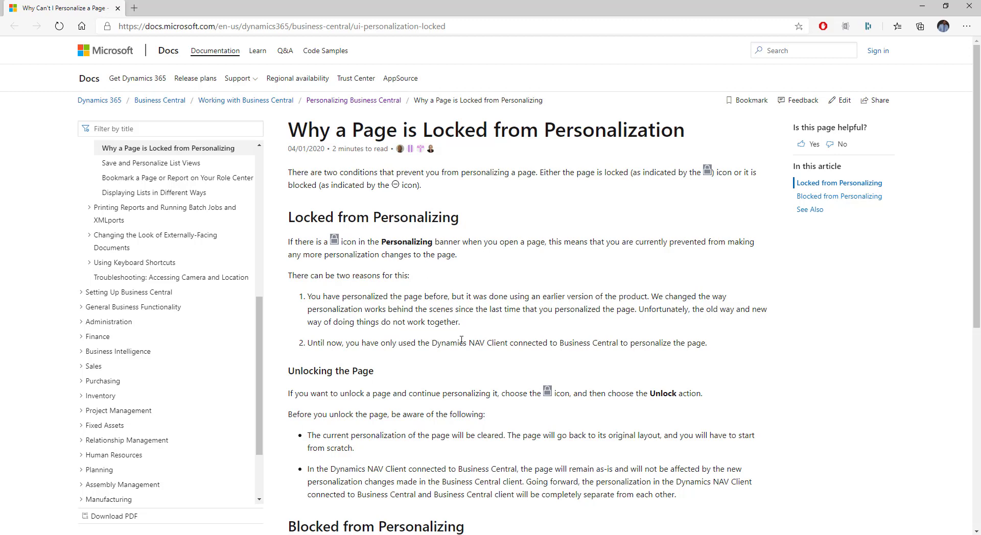
drag(460, 341, 511, 341)
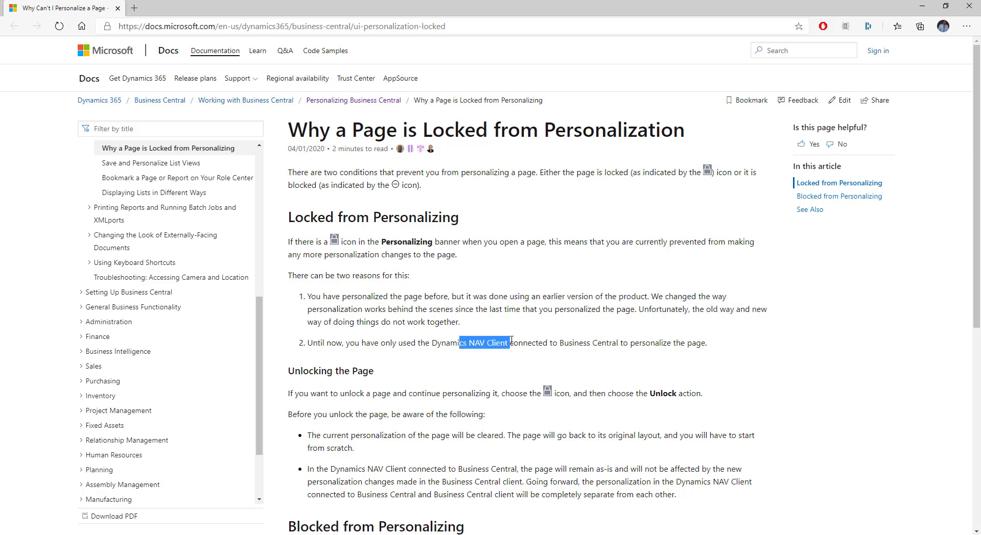
scroll(510, 341, down, 1)
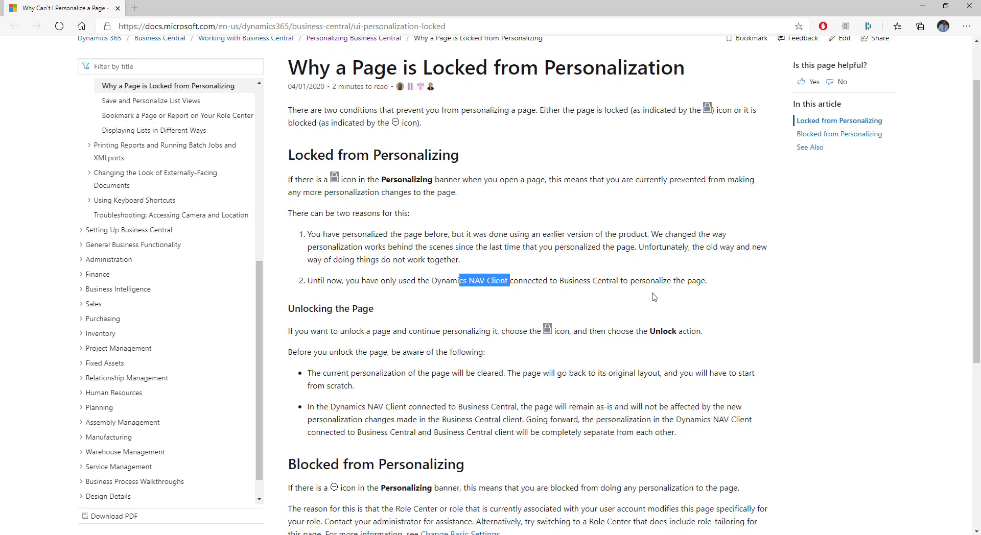
triple_click(663, 284)
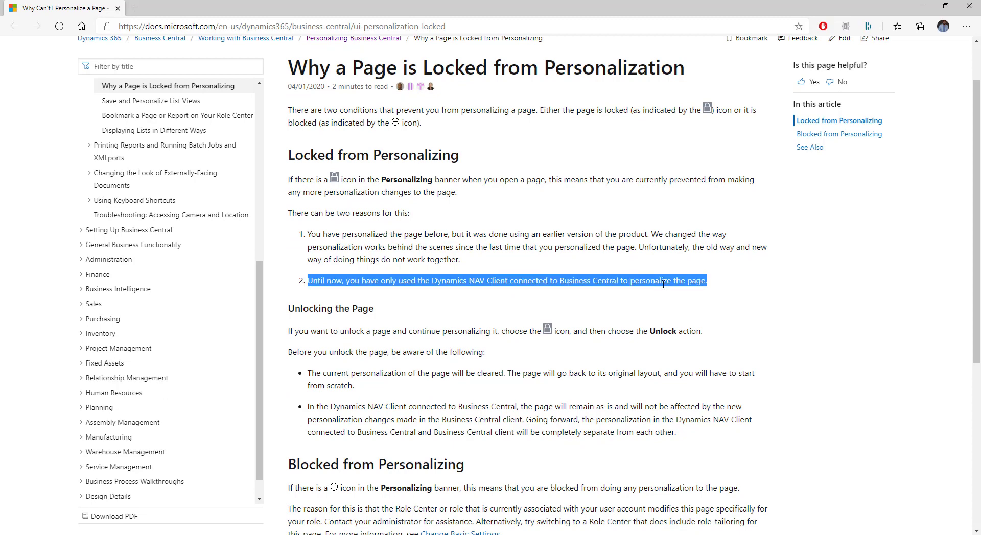
triple_click(671, 348)
drag(671, 348, 673, 416)
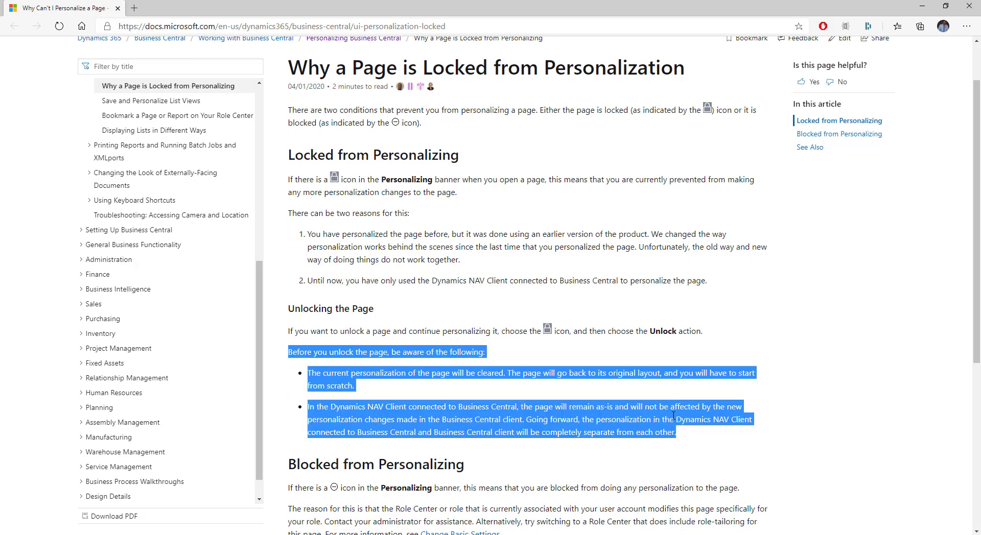
- Examine the article's Blocked from Personalizing section, highlighting its heading and the advice to contact the administrator
scroll(673, 416, down, 4)
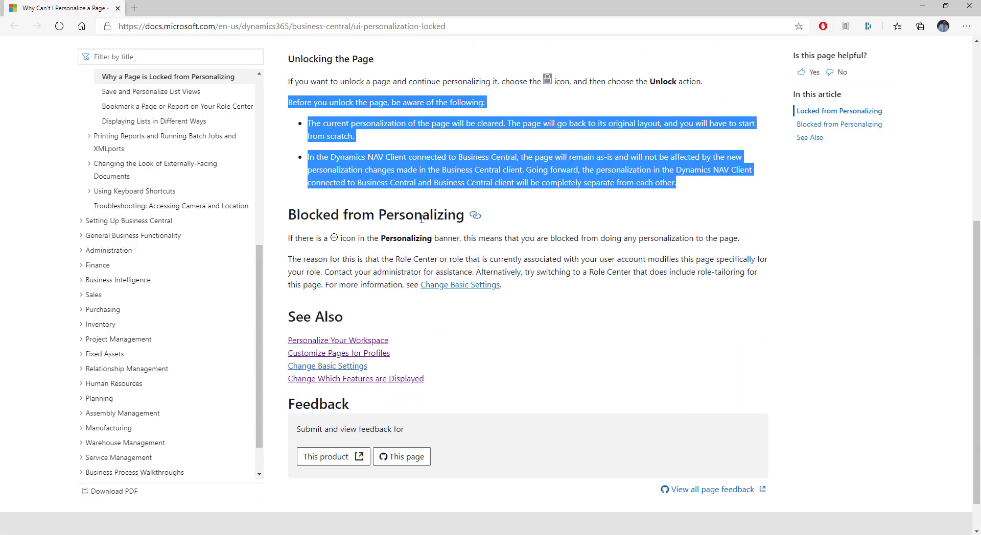
triple_click(421, 219)
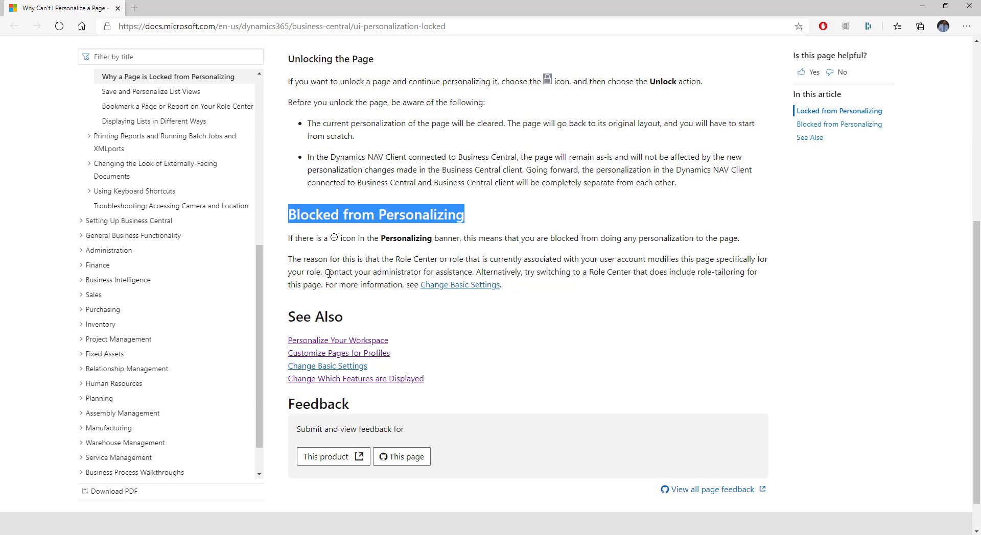
drag(329, 274, 470, 272)
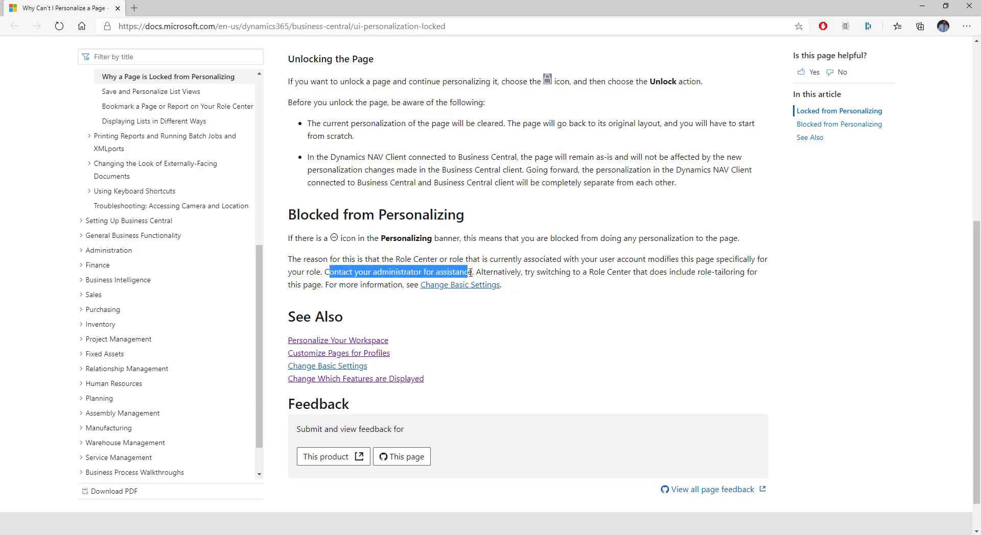